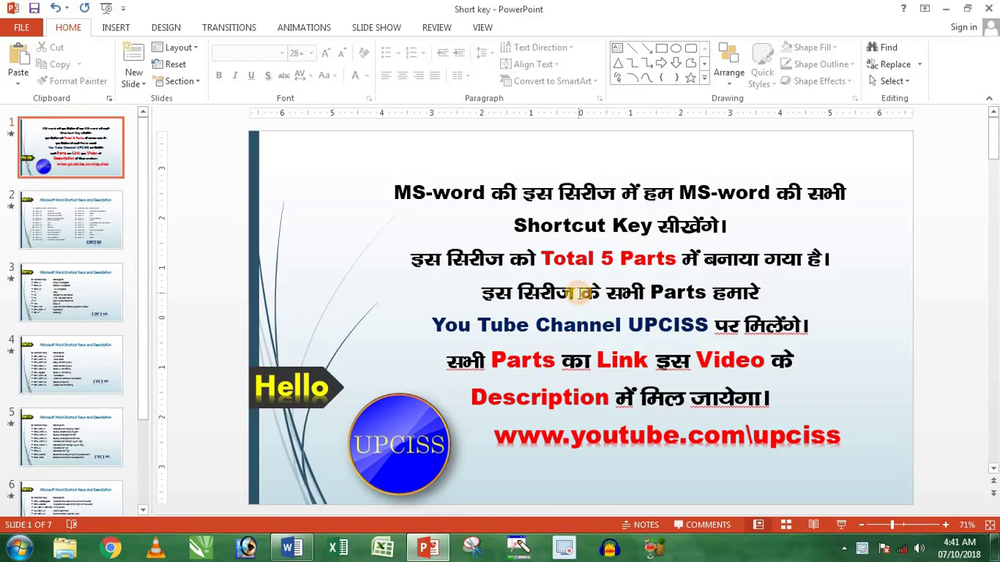
- Start the PowerPoint slide show from slide 1 with F5
key(F5)
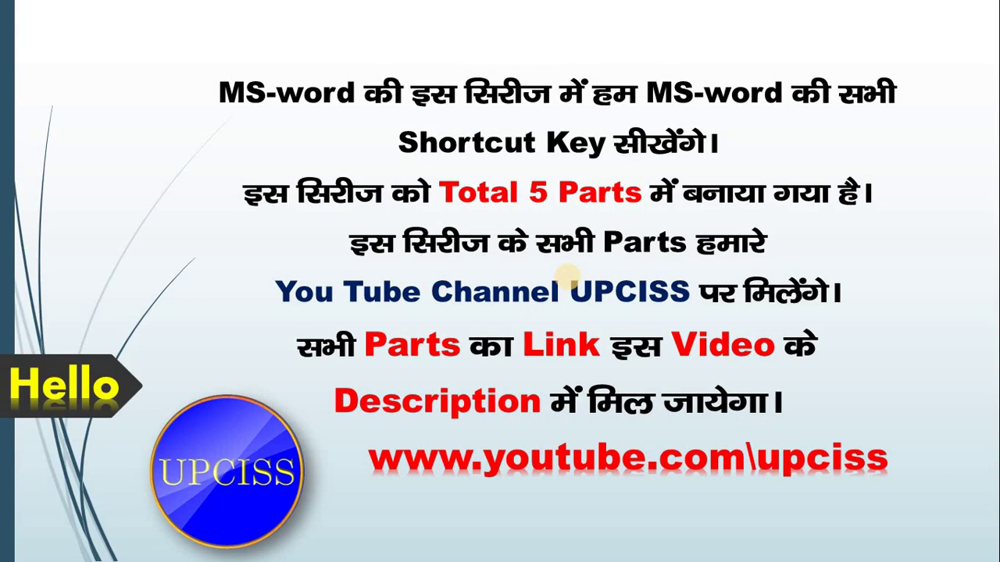
- Advance the slide show through the Part-1, Part-2 and Part-3 slides to the Part-4 shortcut table
click(568, 277)
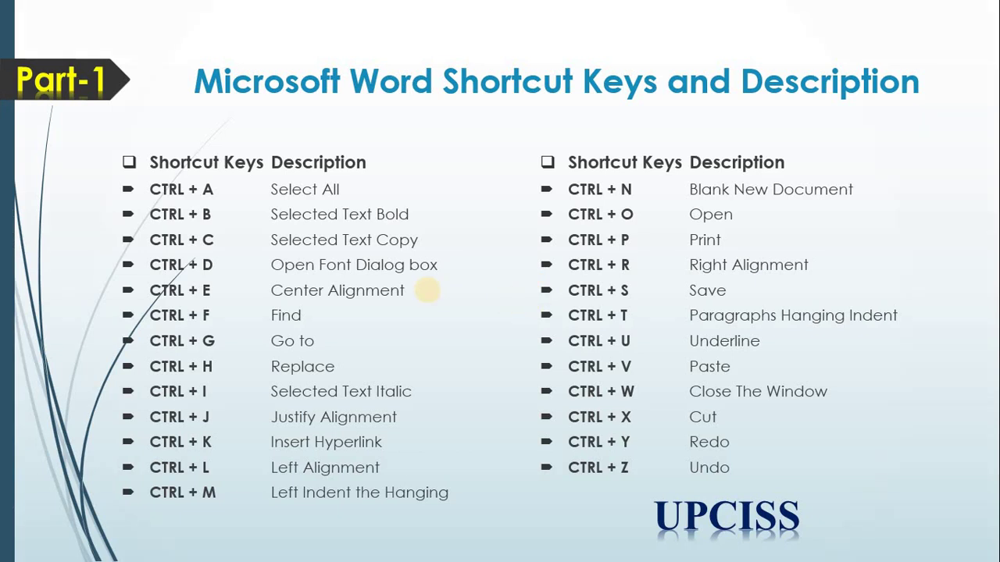
click(577, 286)
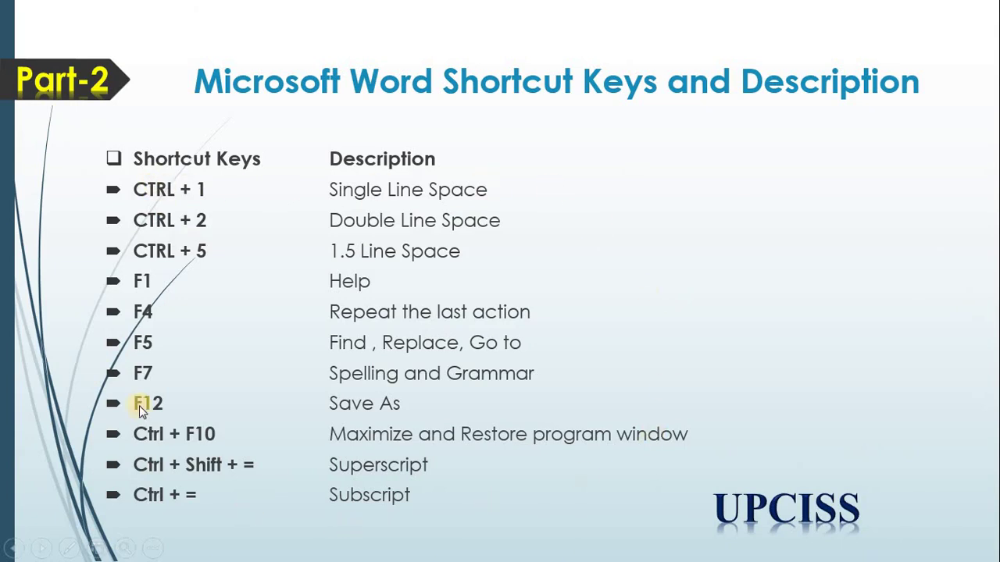
click(674, 265)
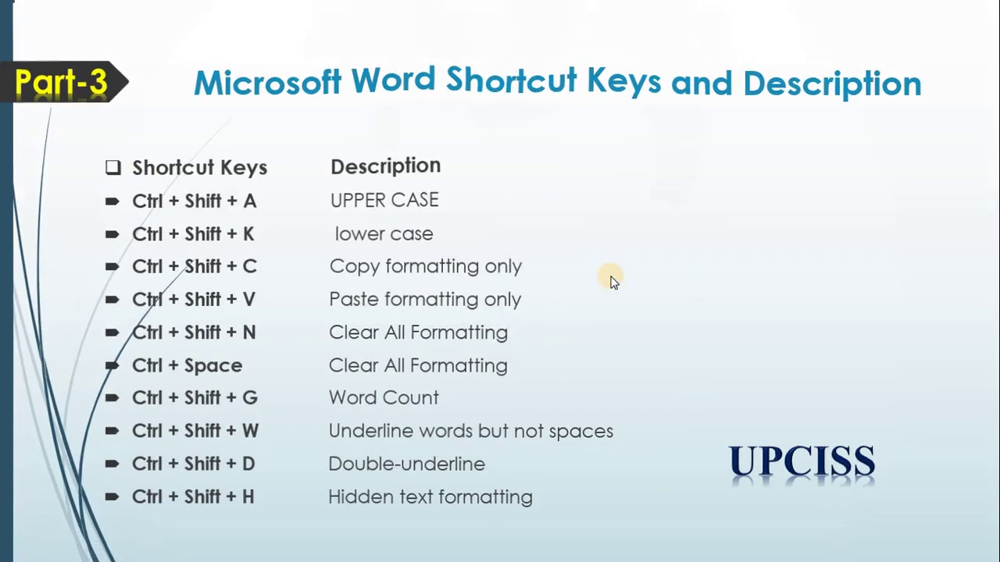
click(611, 280)
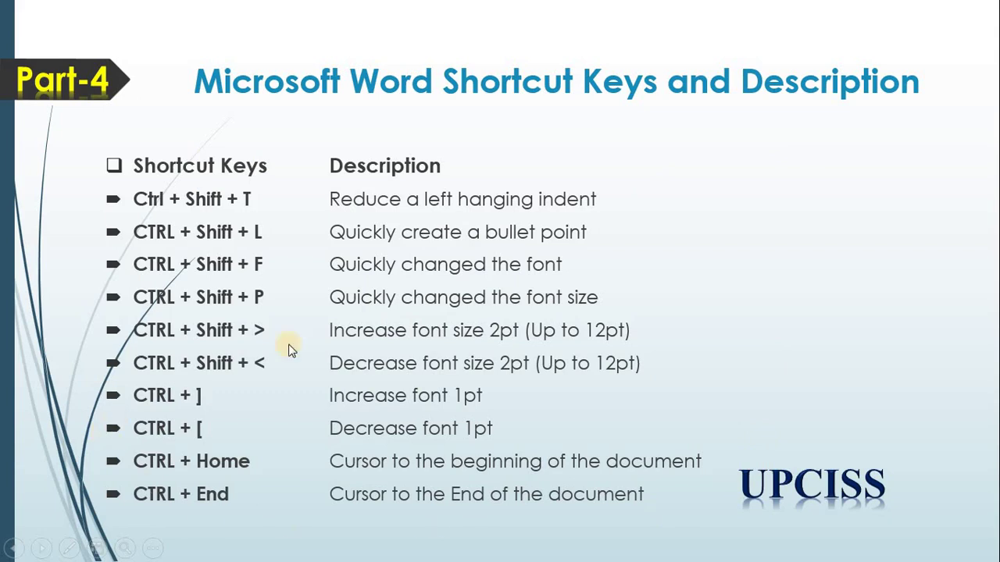
- Switch to the Word document and delete all of its existing contents
key(super)
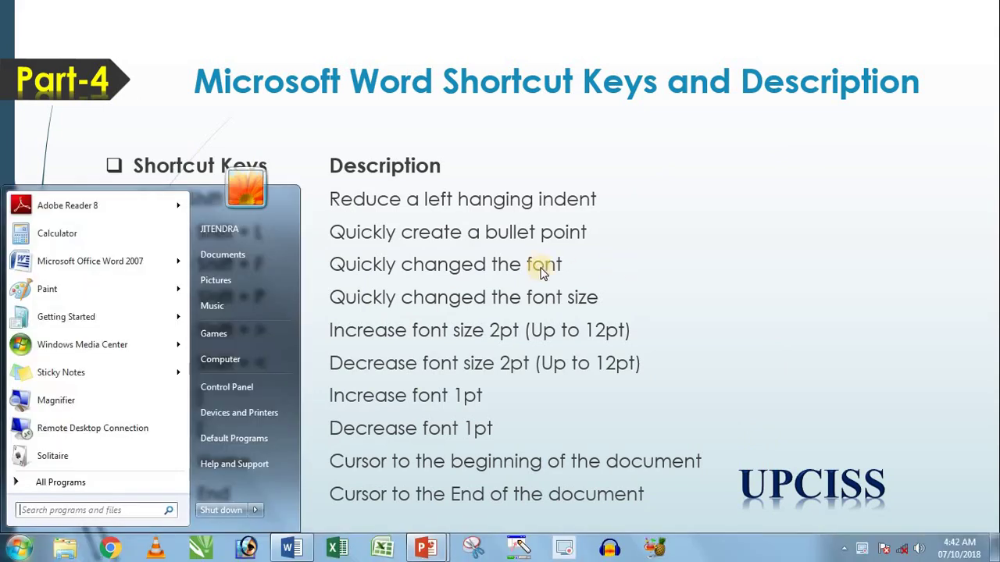
click(293, 547)
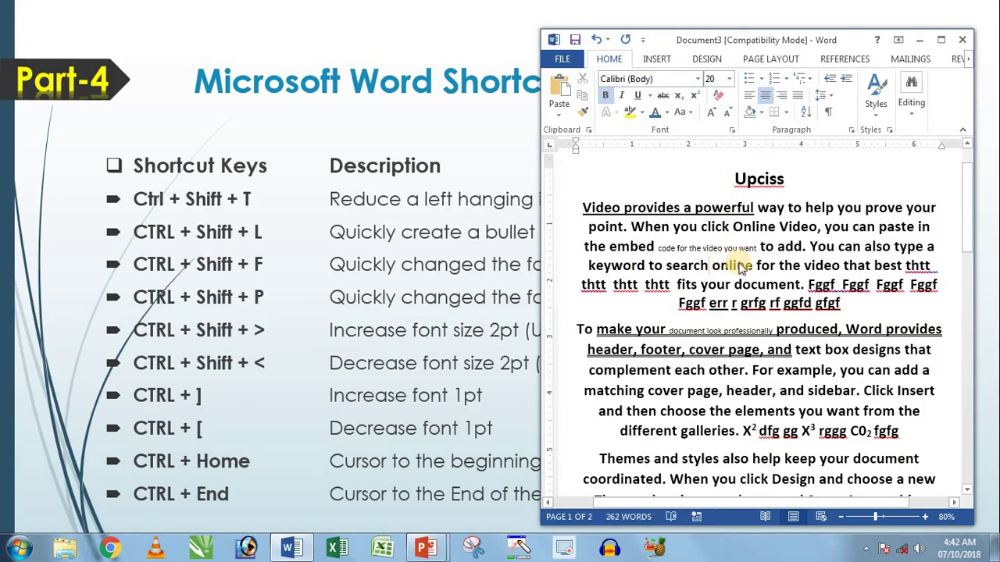
key(ctrl+a)
key(Delete)
- Type the title upciss, enlarge it to 16 pt and centre it
text(u)
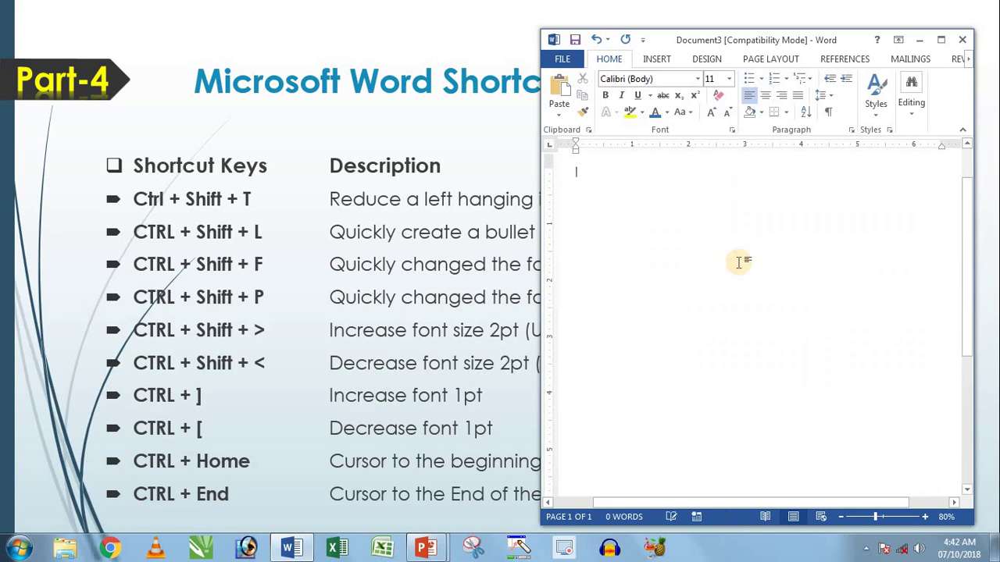
text(pciss)
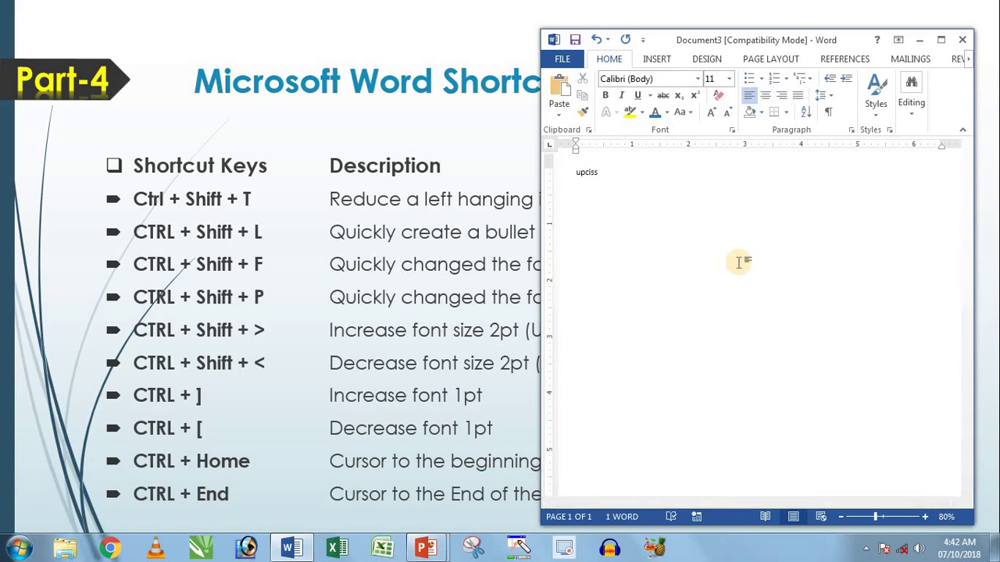
key(ctrl+a)
key(ctrl+shift+period)
key(ctrl+shift+period)
key(ctrl+shift+period)
key(ctrl+e)
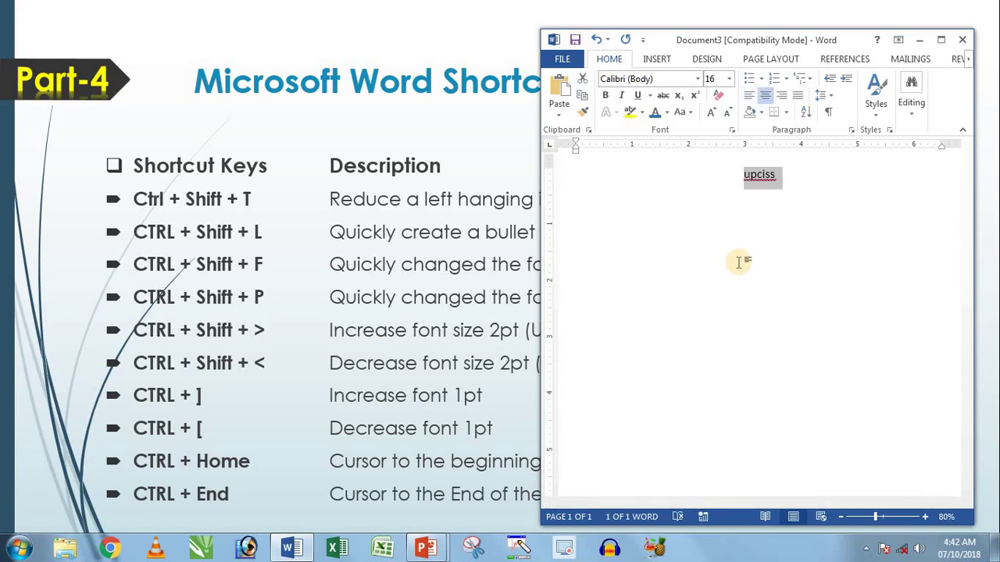
key(Right)
- Add =rand() sample paragraphs on a new line below the title
key(Return)
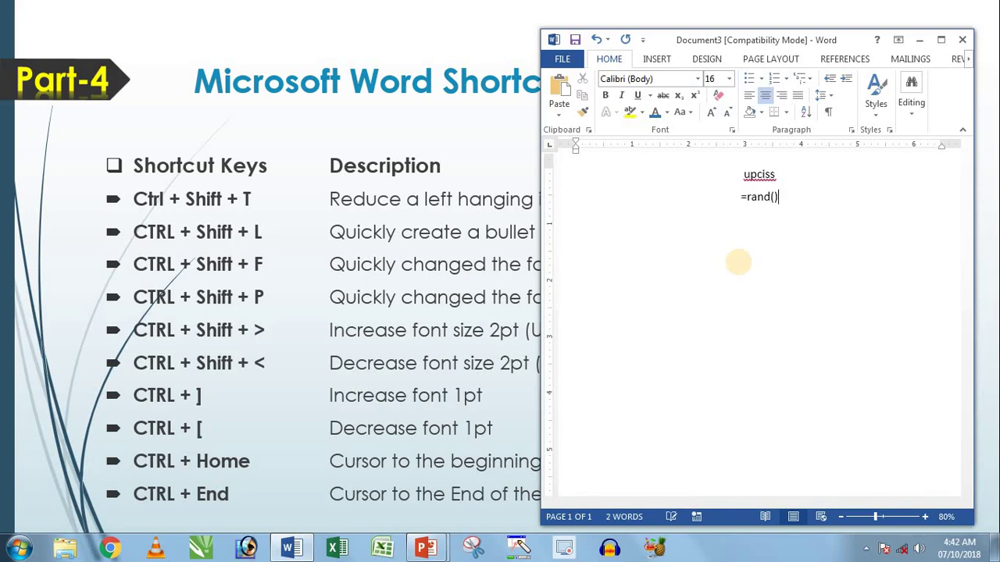
key(Return)
scroll(711, 280, up, 1)
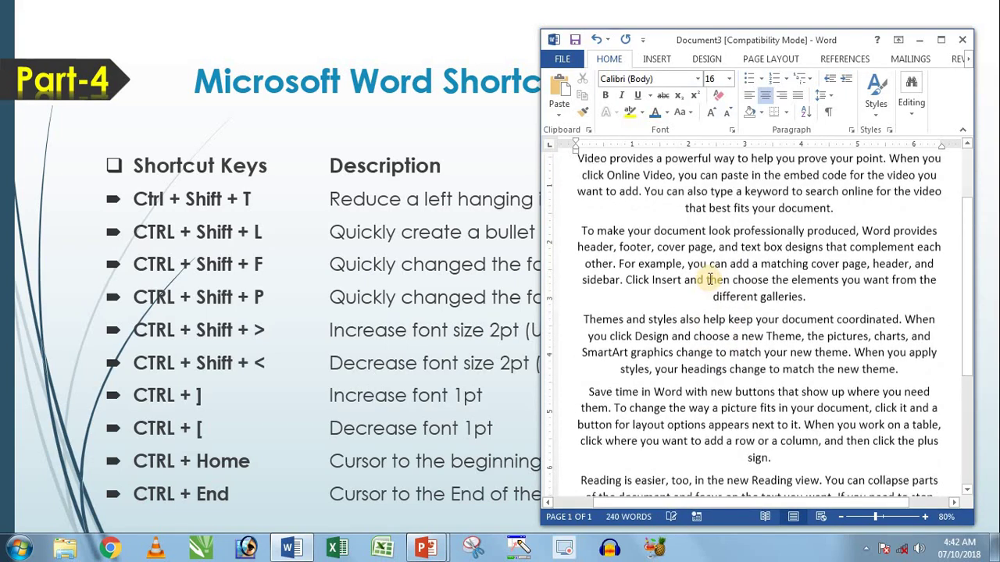
scroll(711, 279, up, 2)
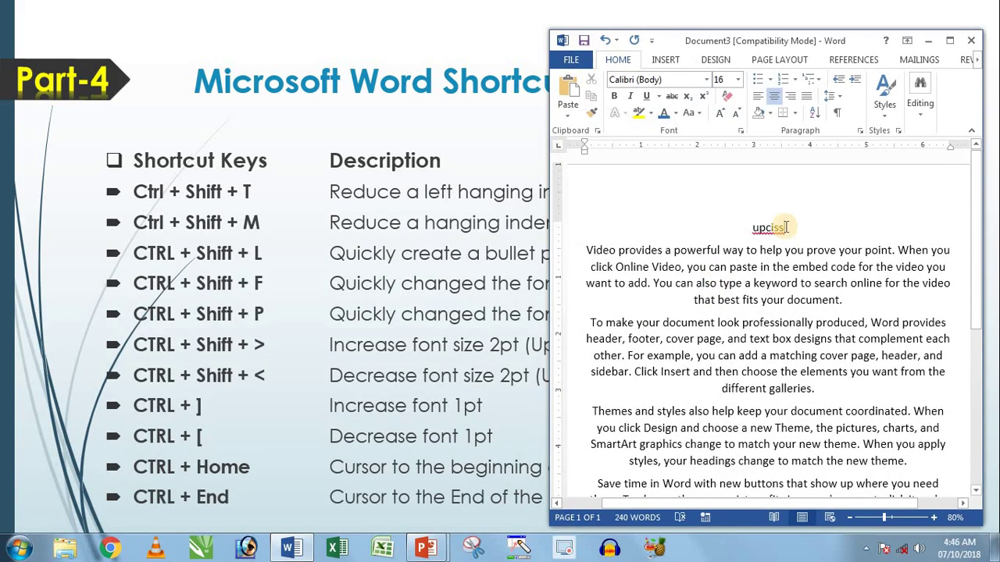
- Select the upciss title and enlarge it to 26 pt with Ctrl+Shift+>
double_click(768, 229)
key(ctrl+shift+period)
key(ctrl+shift+period)
key(ctrl+shift+period)
key(ctrl+shift+period)
key(ctrl+shift+period)
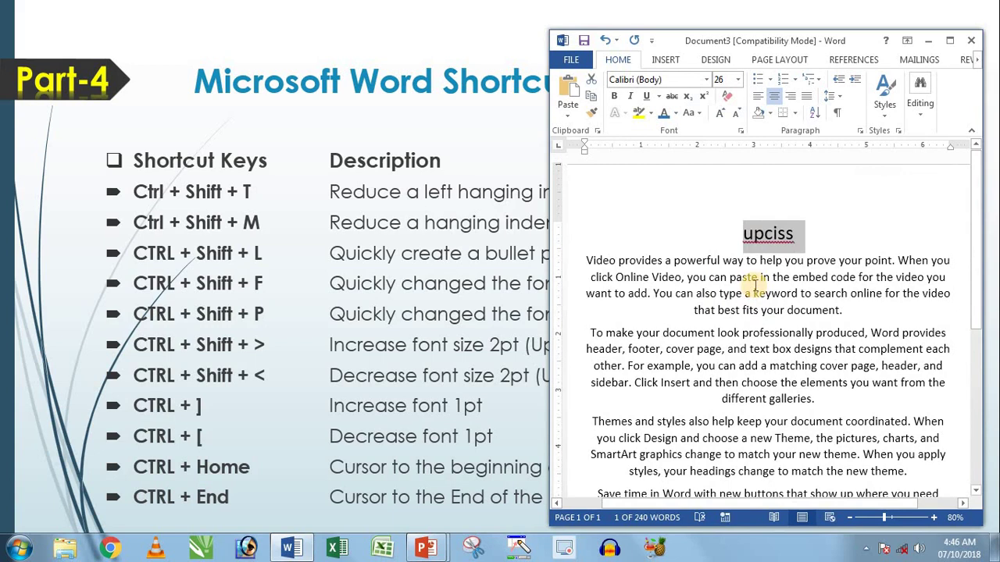
click(751, 280)
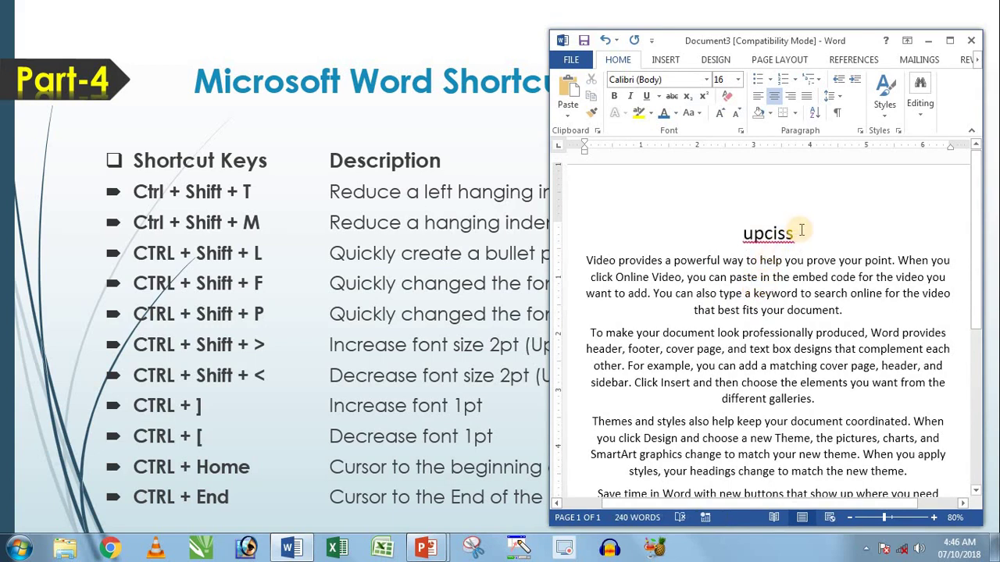
mouse_move(712, 38)
mouse_down()
mouse_move(814, 47)
mouse_move(788, 45)
mouse_up()
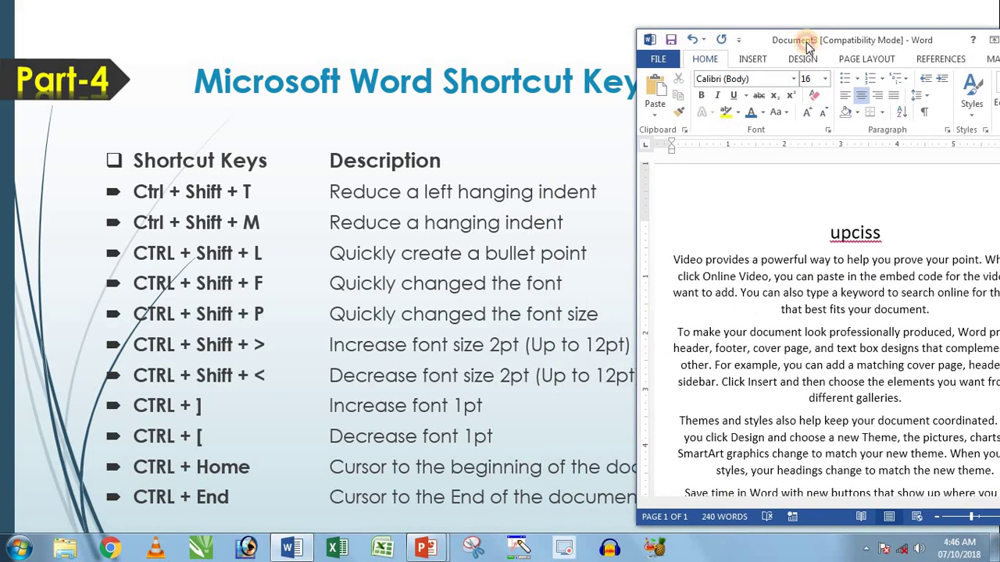
drag(789, 45, 693, 44)
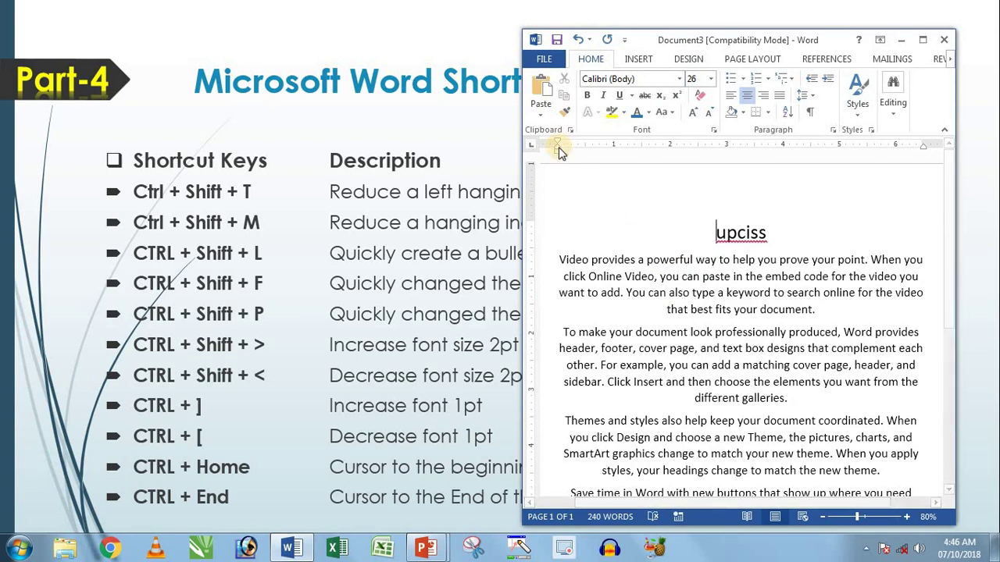
- Apply and remove a hanging indent on the upciss title paragraph using Ctrl+T and Ctrl+Shift+T
key(ctrl+t)
key(ctrl+t)
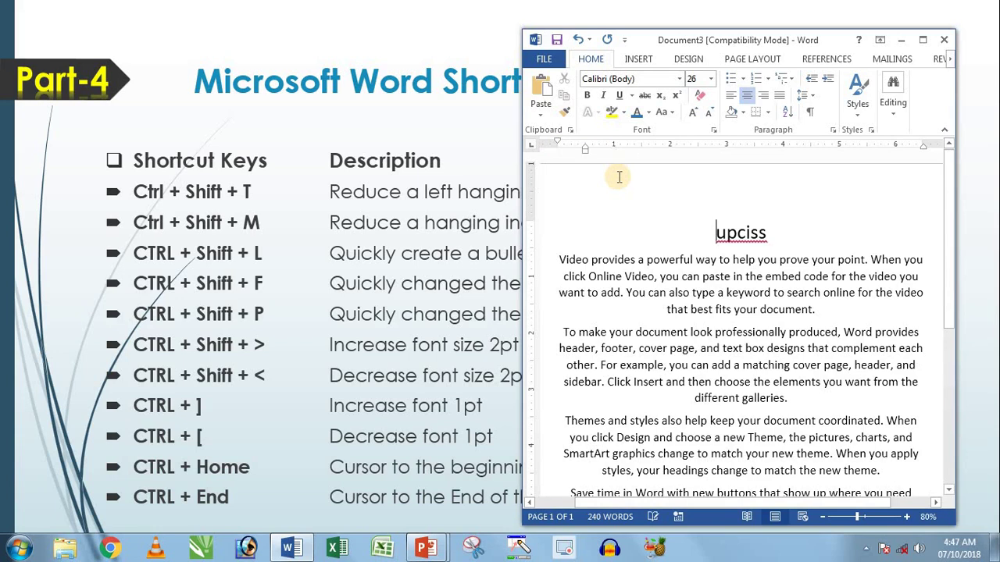
key(ctrl+shift+t)
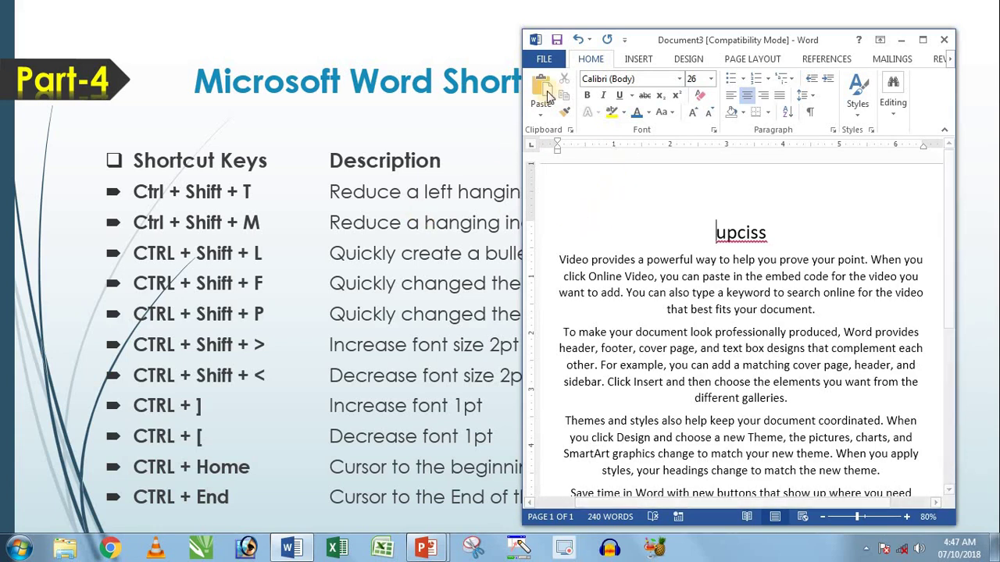
mouse_move(647, 47)
mouse_down()
mouse_move(723, 45)
mouse_move(632, 46)
mouse_up()
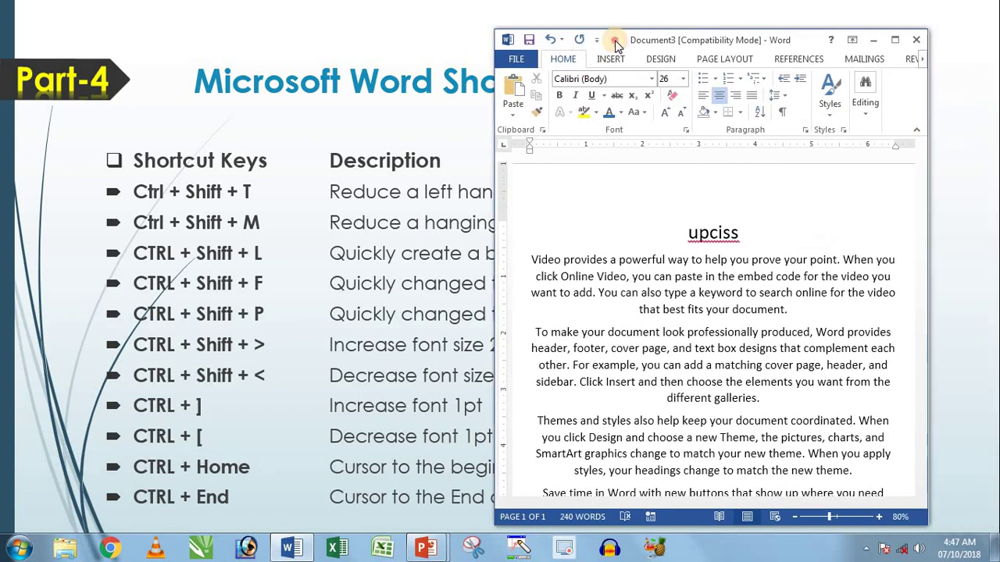
click(554, 176)
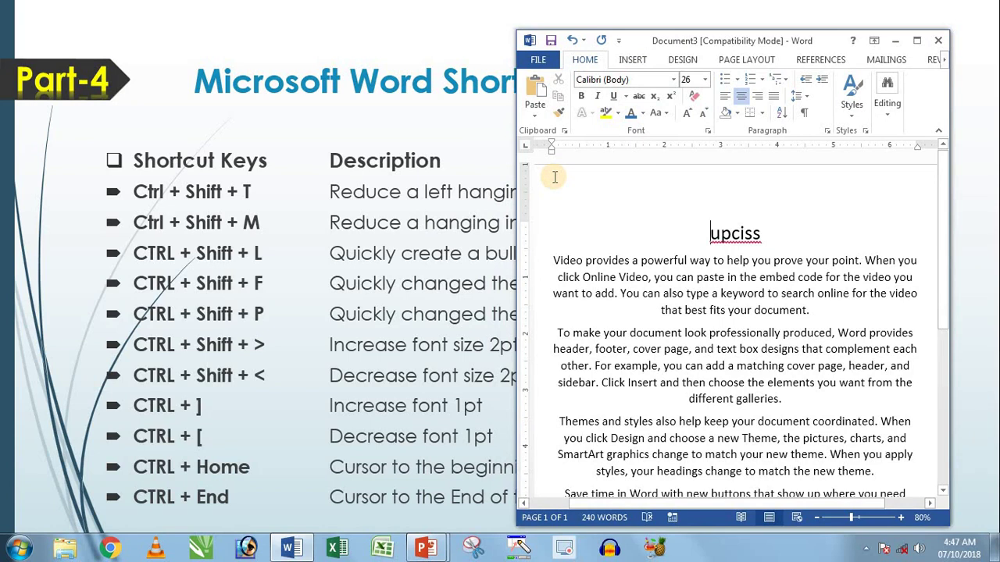
key(ctrl+t)
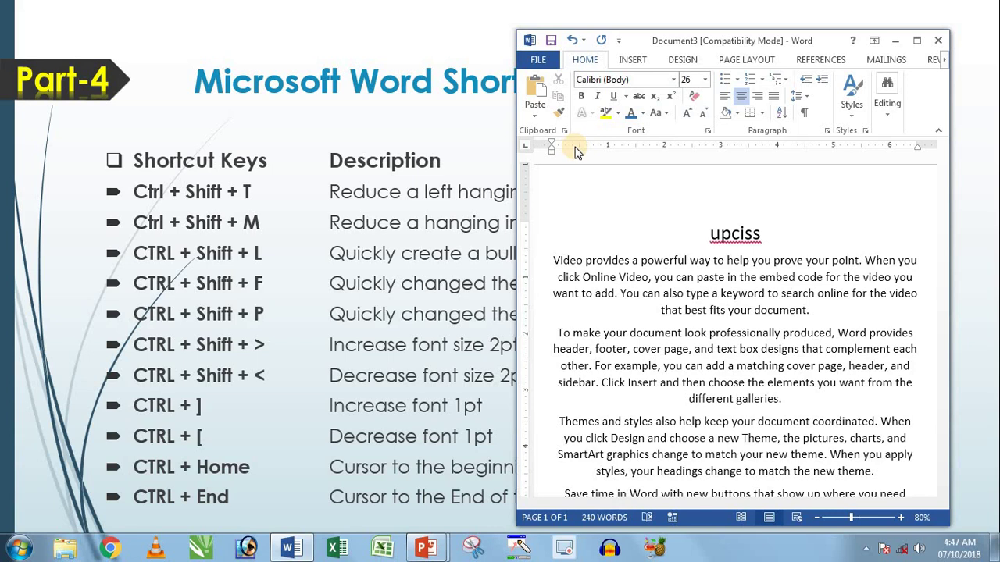
drag(550, 150, 581, 147)
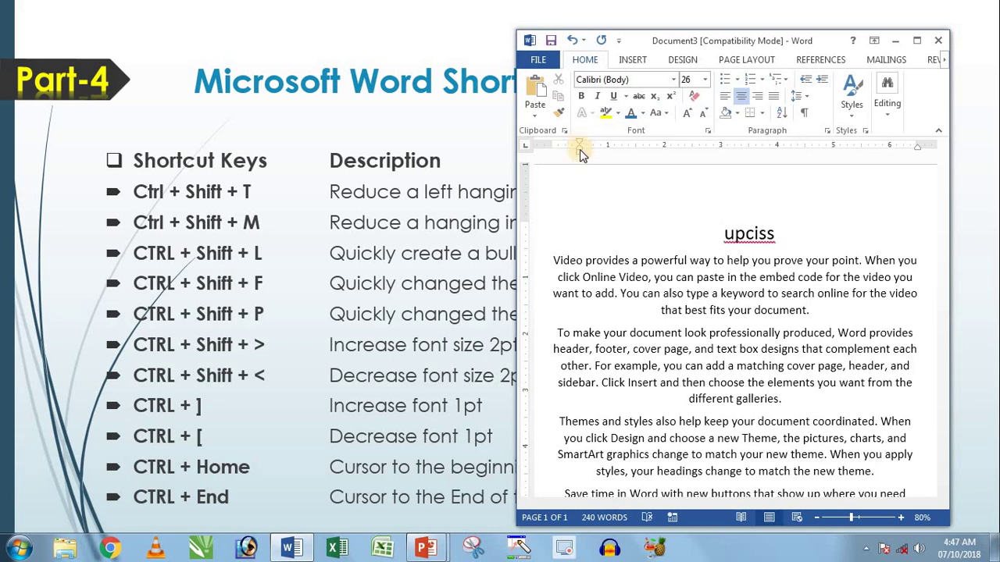
- Indent the title with Ctrl+M, then remove the indent with Ctrl+Shift+M twice
key(ctrl+m)
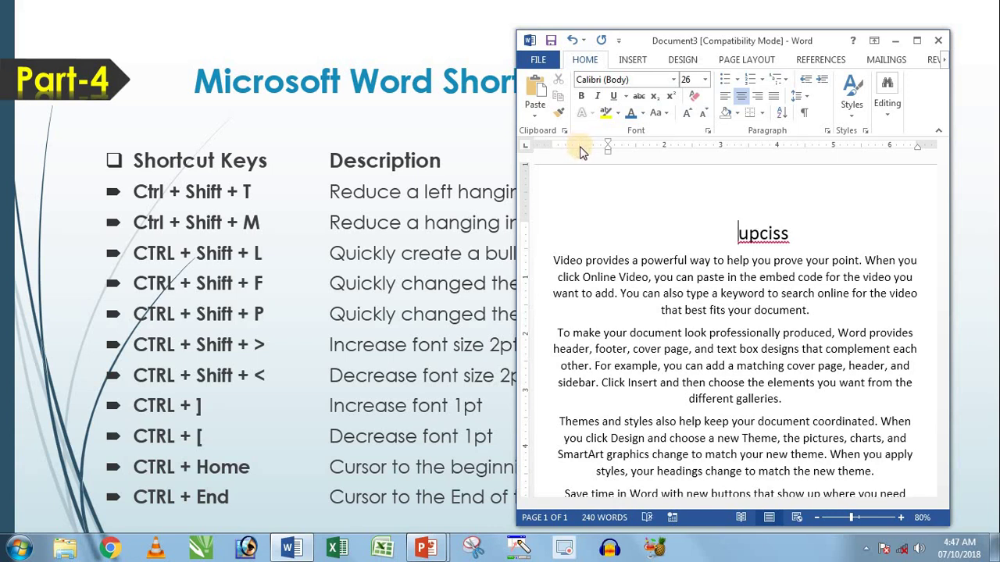
key(ctrl+shift+m)
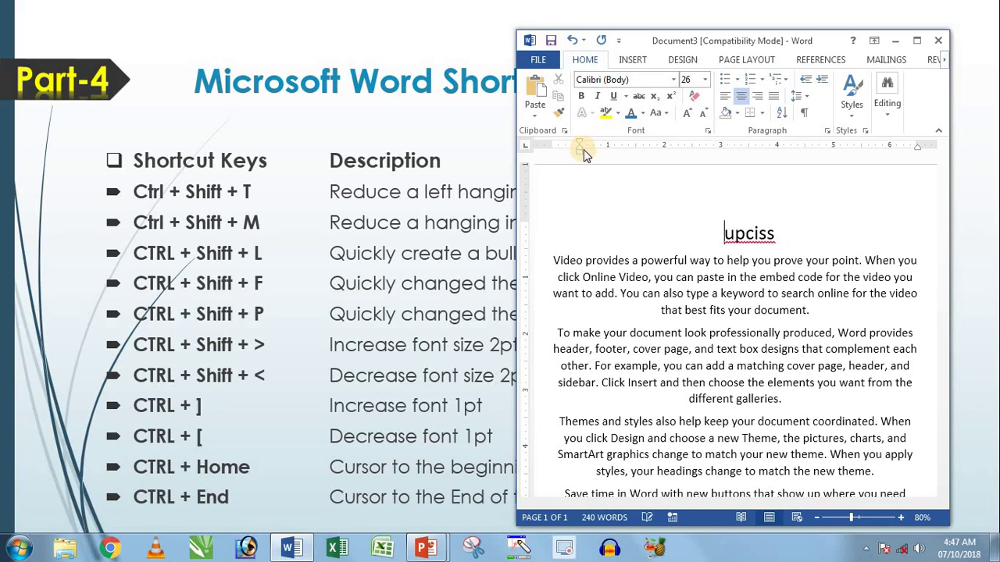
key(ctrl+shift+m)
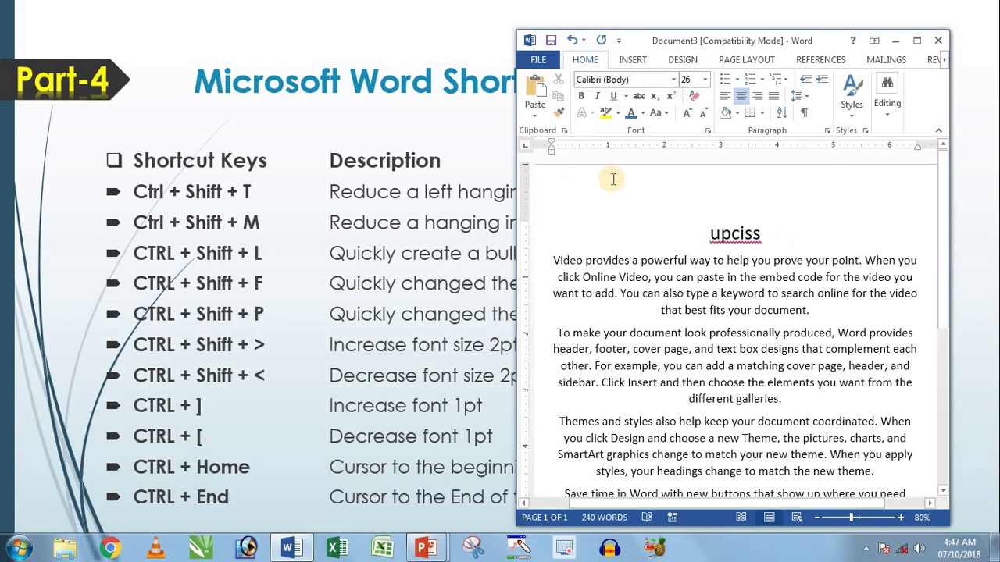
mouse_move(665, 41)
mouse_down()
mouse_move(707, 45)
mouse_move(609, 45)
mouse_up()
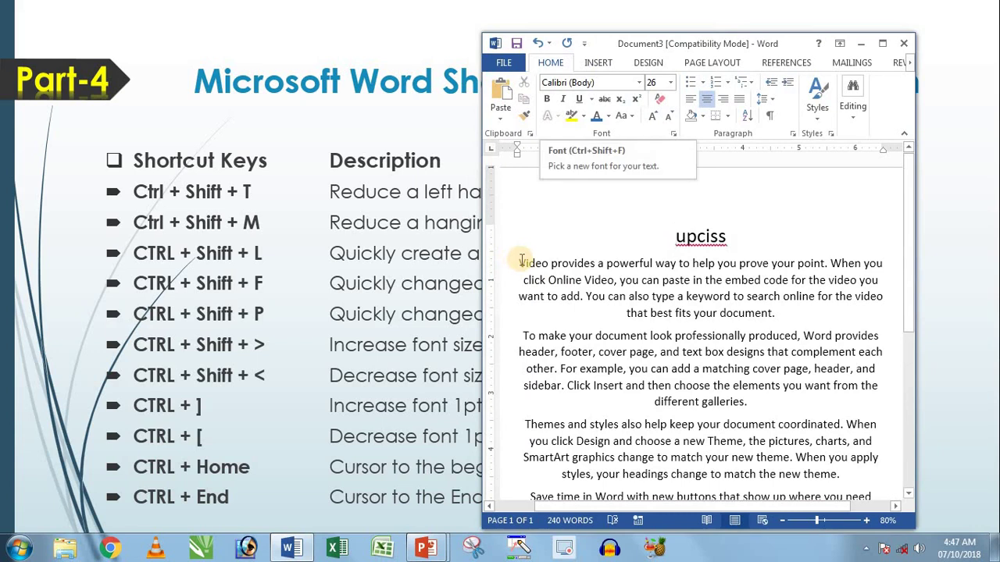
- Turn the first two sample paragraphs into a bulleted list with Ctrl+Shift+L
drag(521, 260, 701, 407)
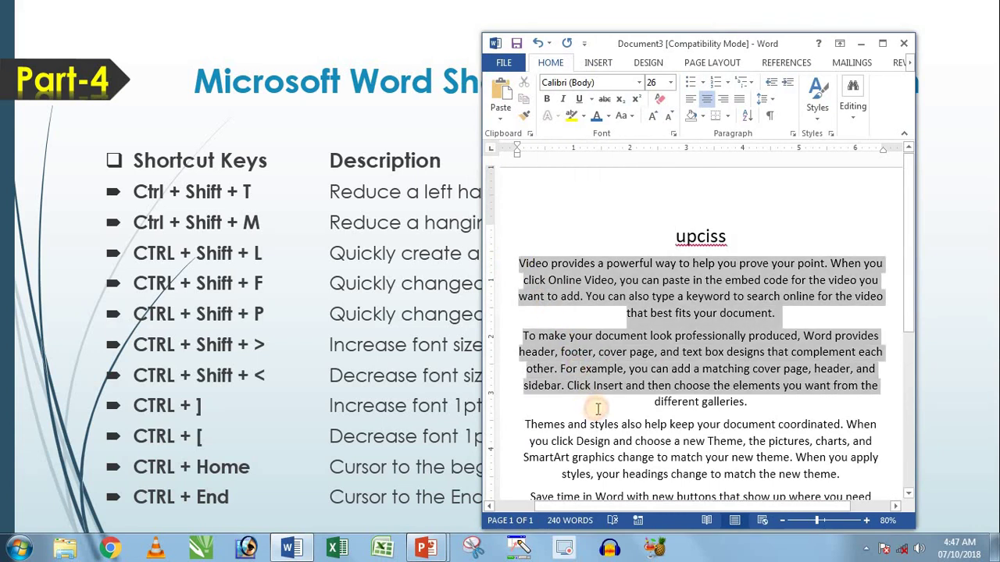
drag(701, 406, 750, 412)
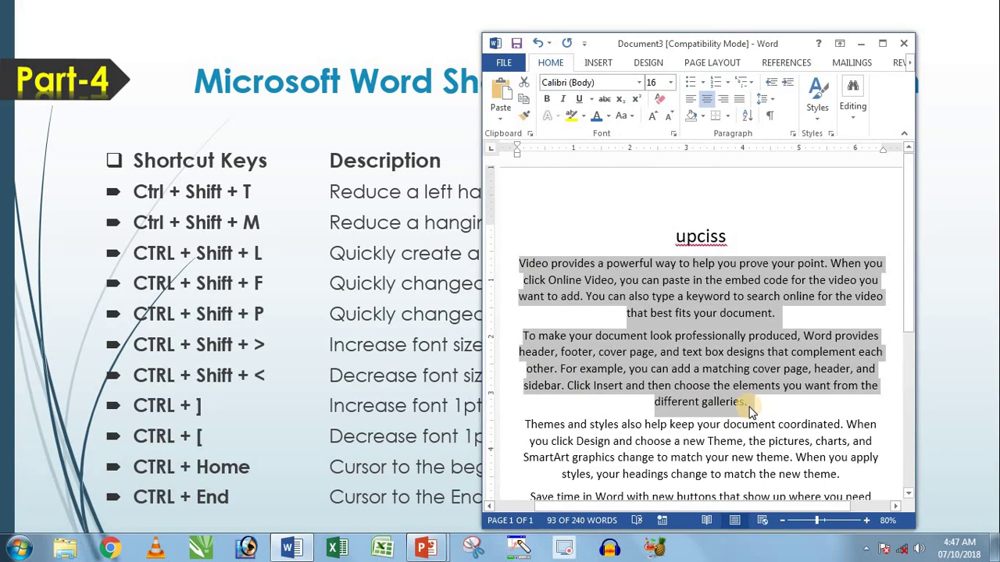
key(ctrl+shift+l)
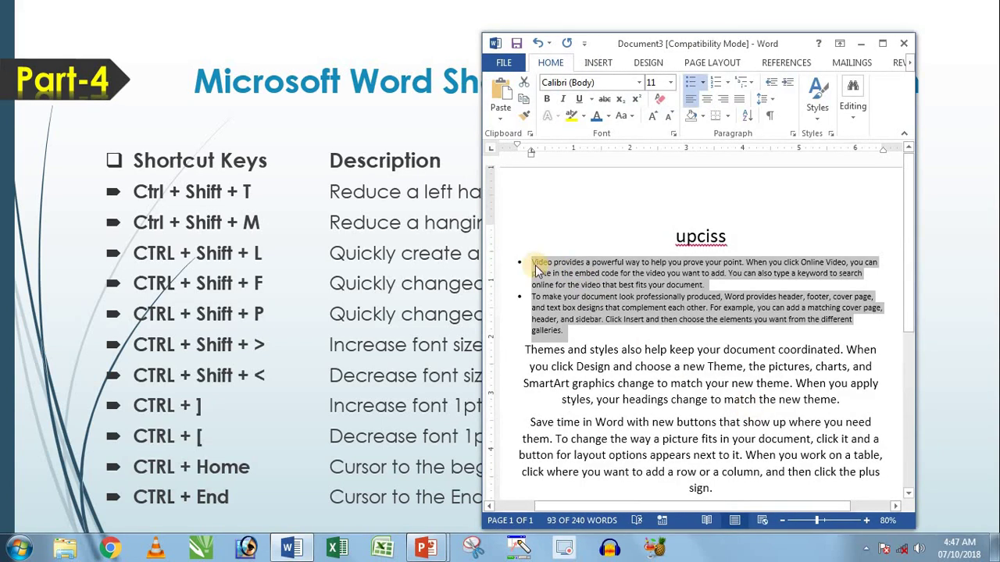
- Select the text of the 'Themes and styles' paragraph
click(598, 348)
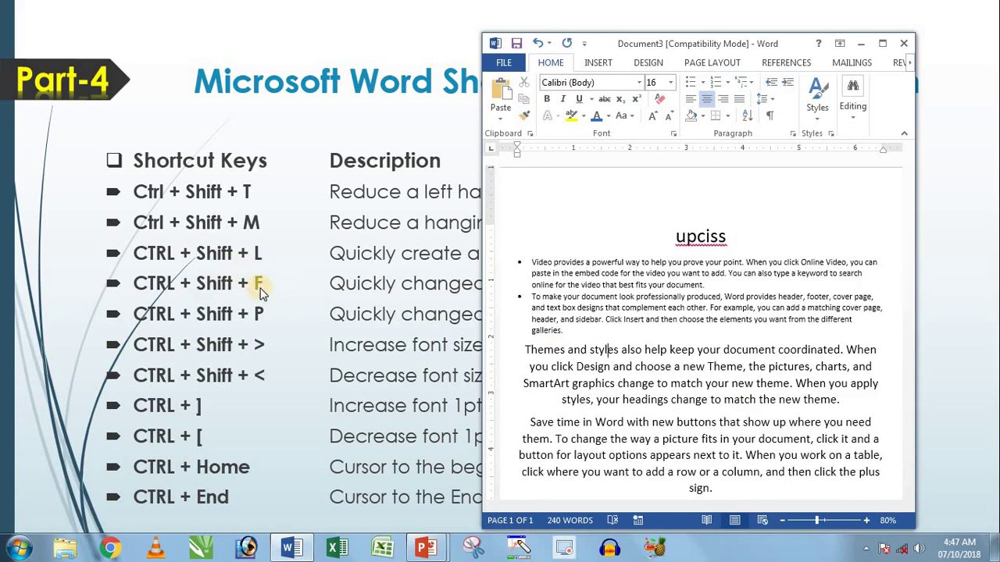
mouse_move(644, 44)
mouse_down()
mouse_move(701, 47)
mouse_move(661, 43)
mouse_up()
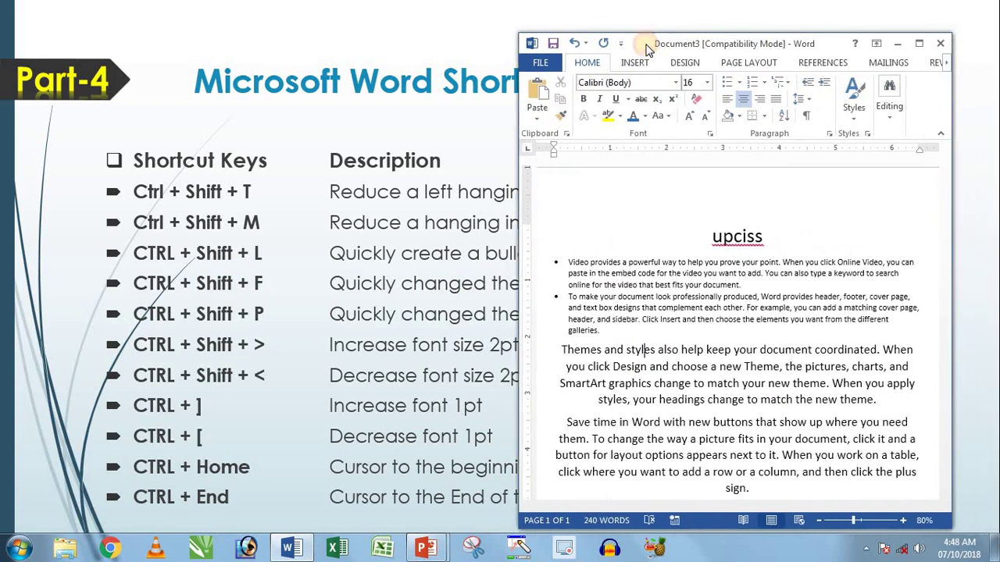
mouse_move(570, 351)
mouse_down()
mouse_move(689, 368)
mouse_move(725, 400)
mouse_up()
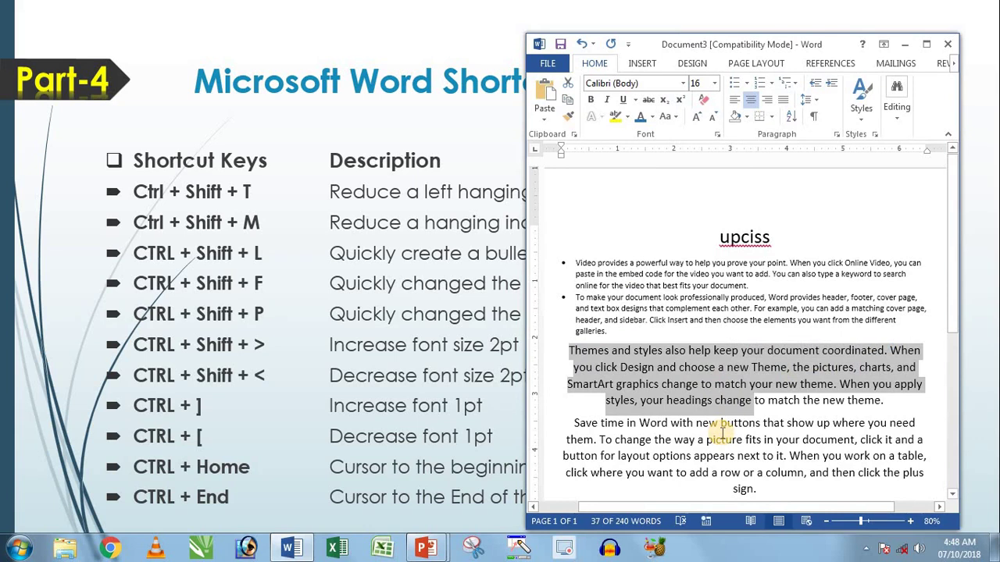
key(ctrl+shift+f)
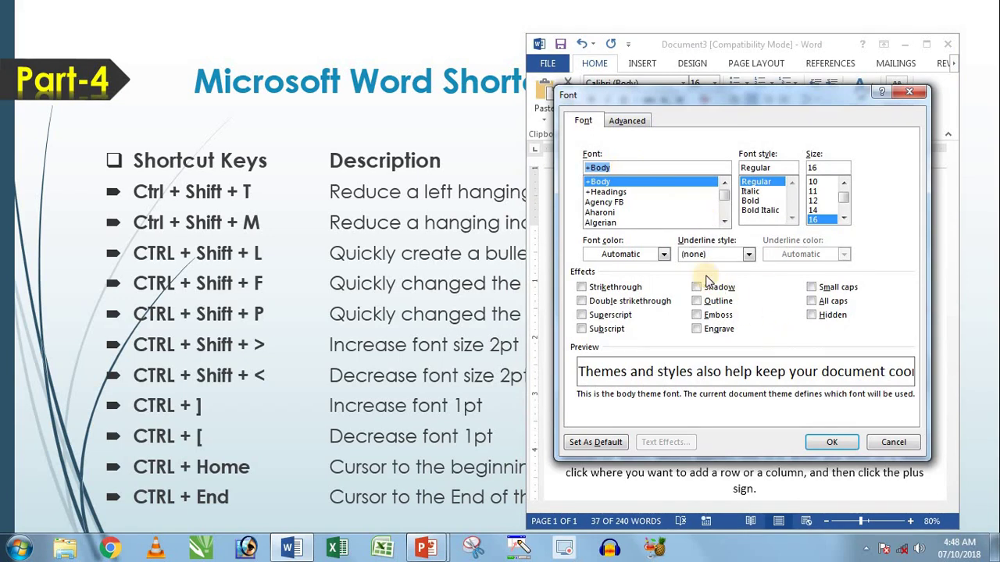
click(893, 442)
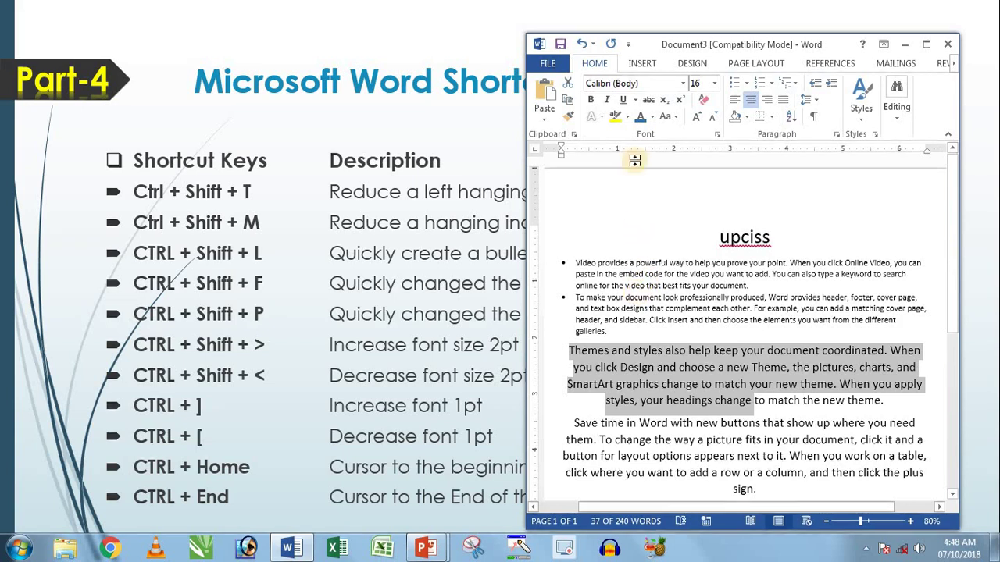
mouse_move(695, 44)
mouse_down()
mouse_move(746, 47)
mouse_move(633, 47)
mouse_up()
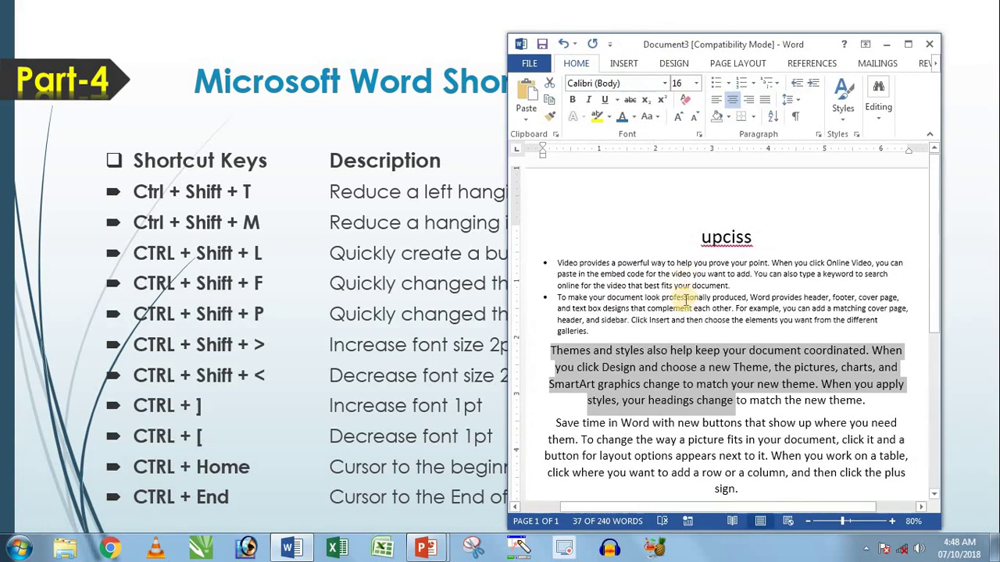
- Set the bullet text from 'code for the video' to 12 pt, then to 45 pt via the Font dialog
drag(627, 274, 693, 323)
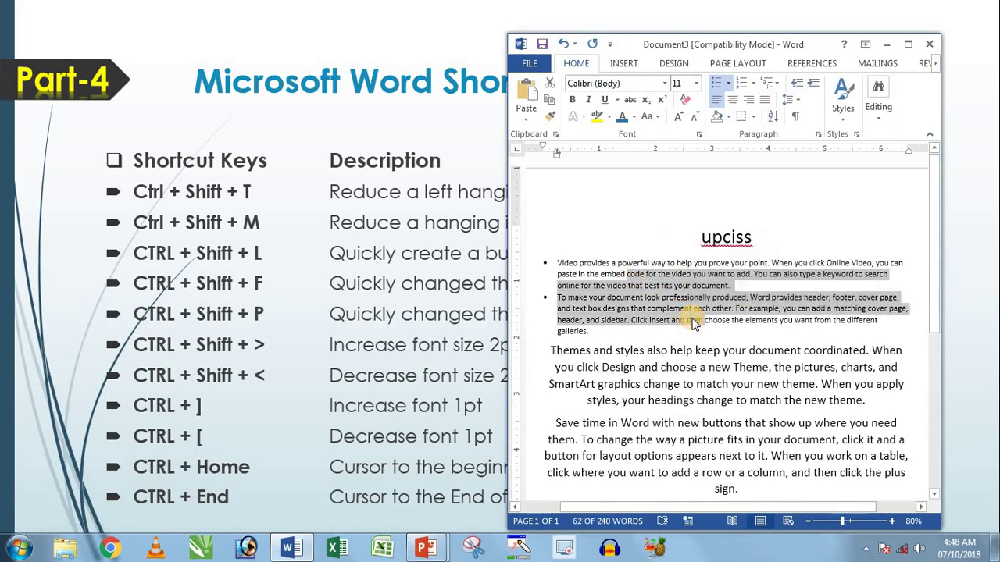
key(ctrl+shift+p)
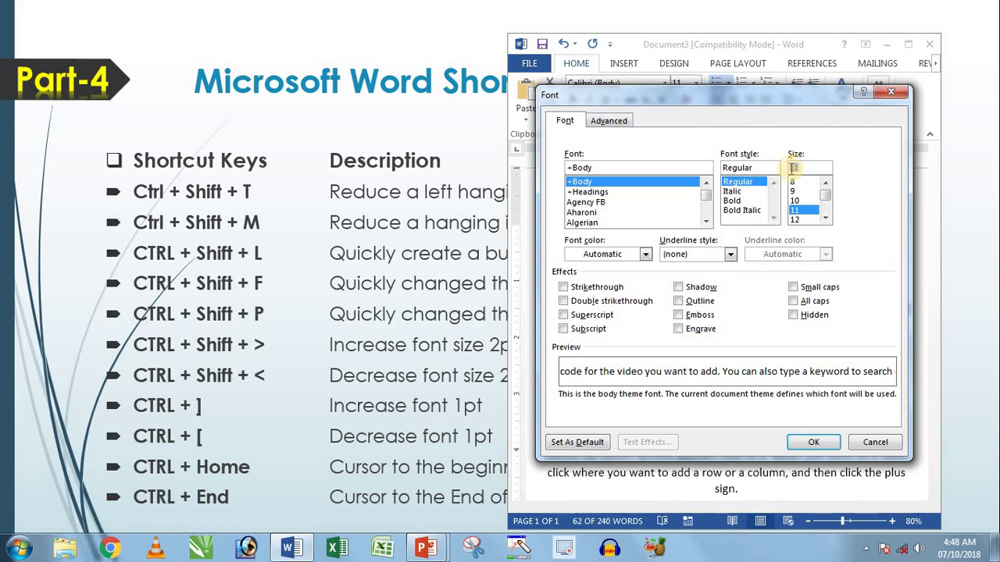
text(12)
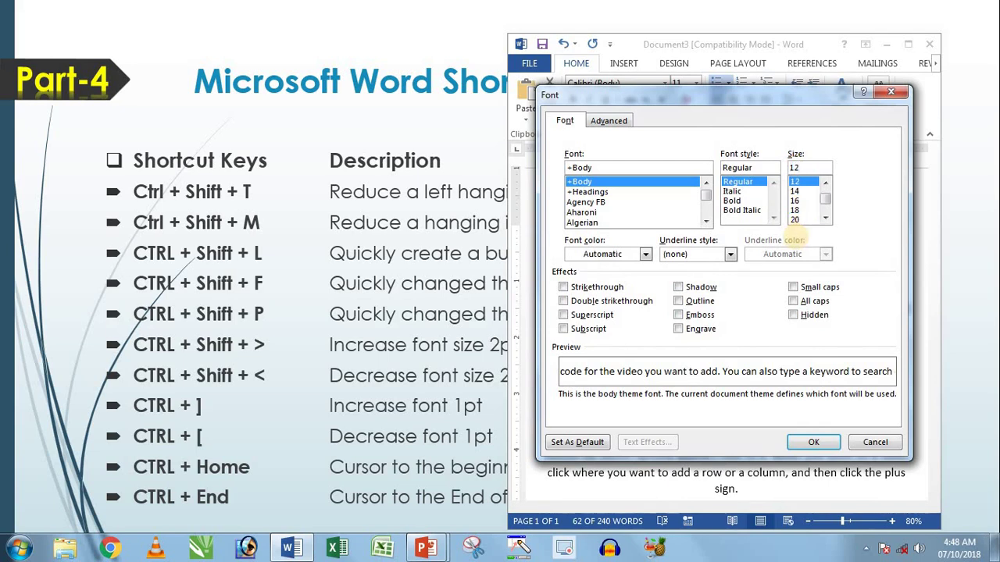
key(Return)
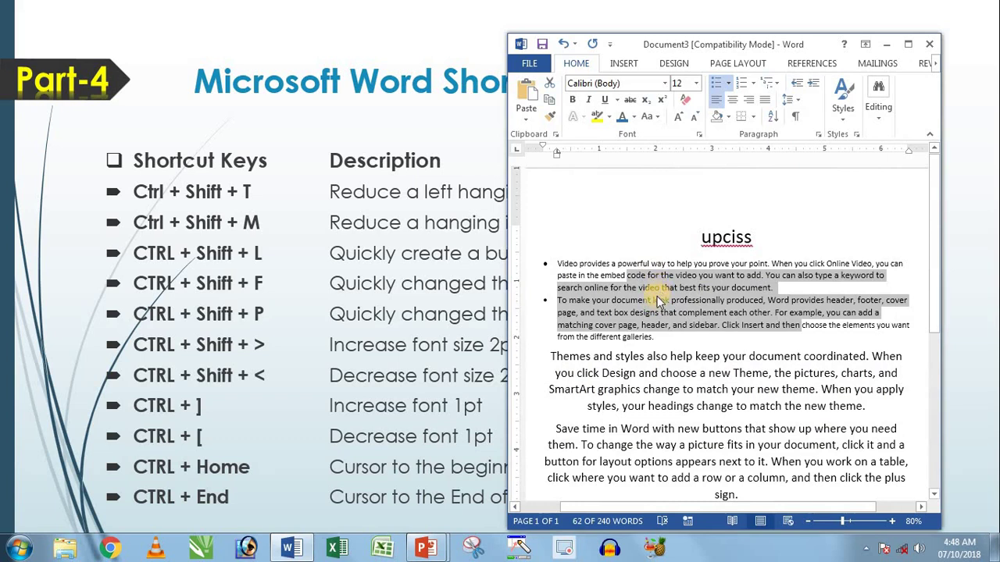
key(ctrl+shift+p)
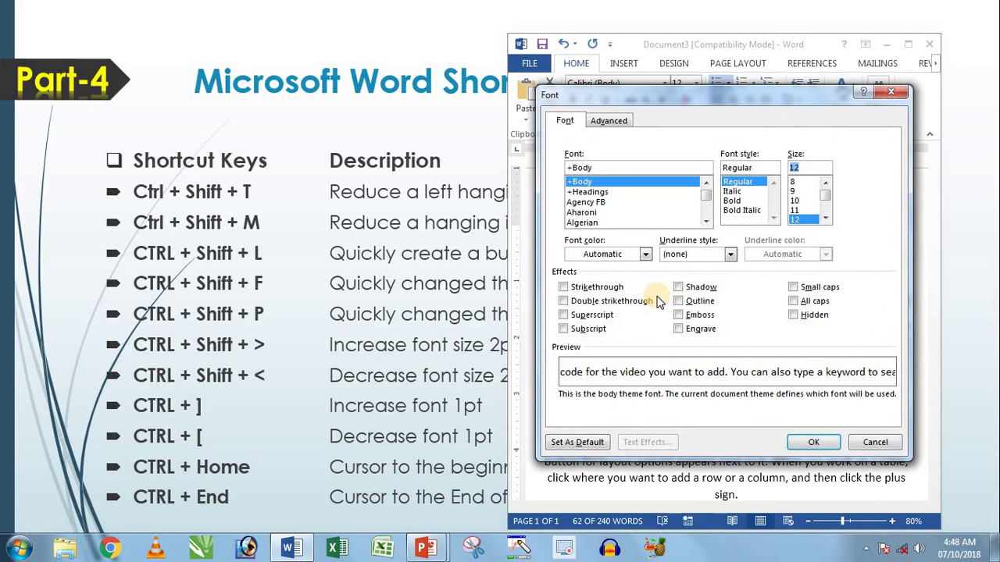
text(45)
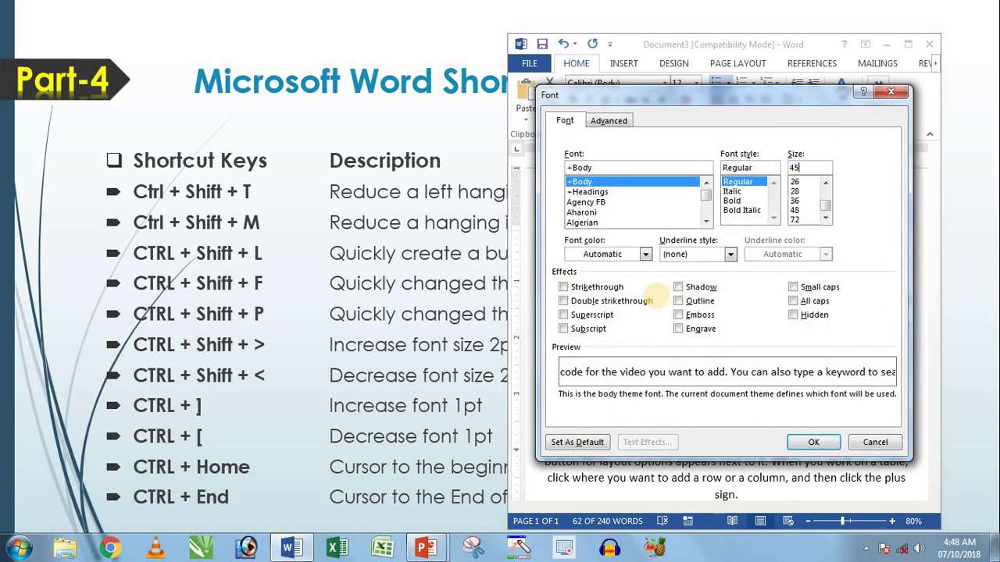
click(813, 442)
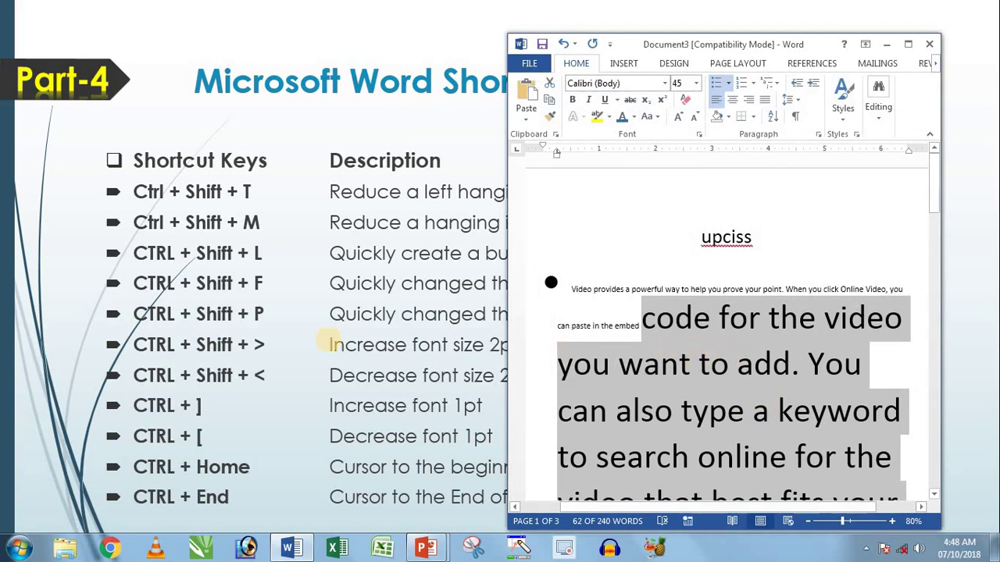
drag(660, 48, 711, 51)
mouse_move(695, 50)
mouse_down()
mouse_move(663, 51)
mouse_move(799, 47)
mouse_up()
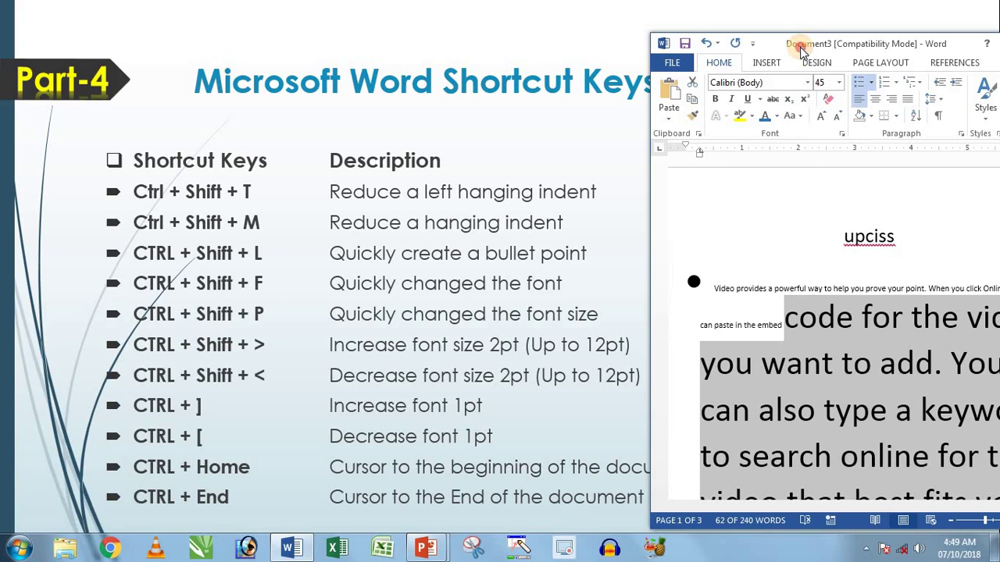
drag(800, 47, 773, 47)
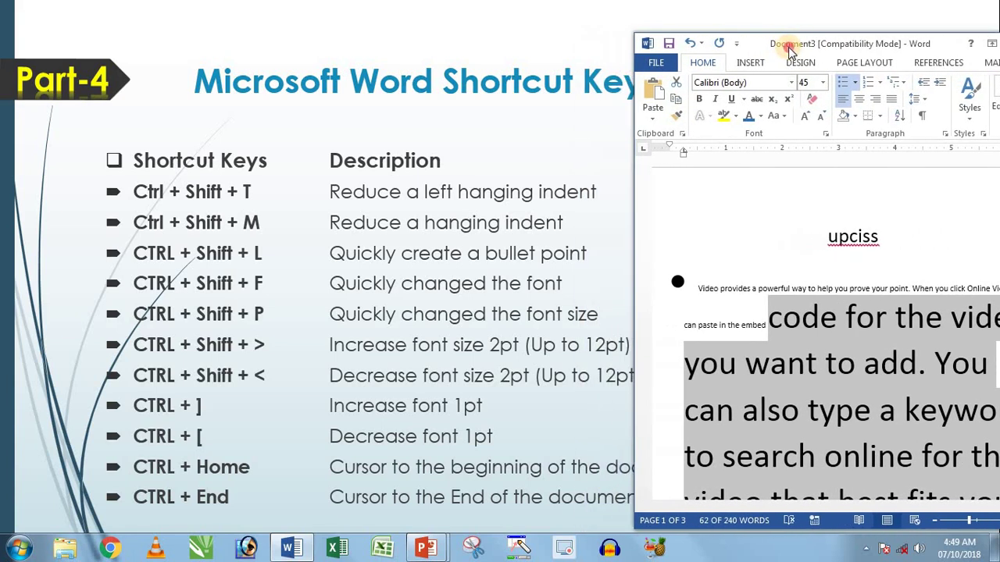
mouse_move(773, 47)
mouse_down()
mouse_move(804, 47)
mouse_move(642, 49)
mouse_up()
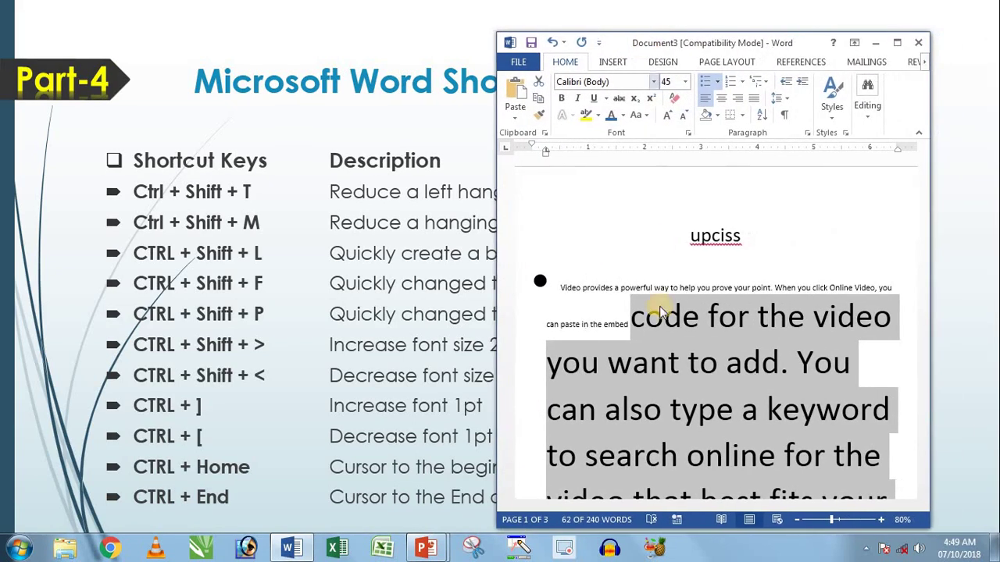
click(657, 317)
scroll(656, 317, down, 5)
scroll(659, 317, down, 2)
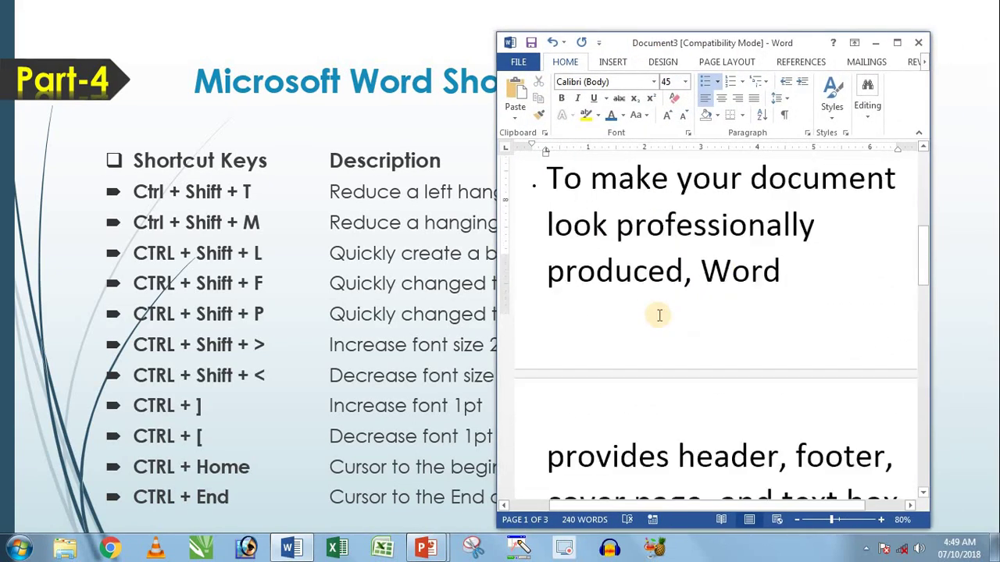
scroll(659, 315, down, 4)
- Undo the bullet enlargement and select the phrase 'styles also help keep your'
key(ctrl+z)
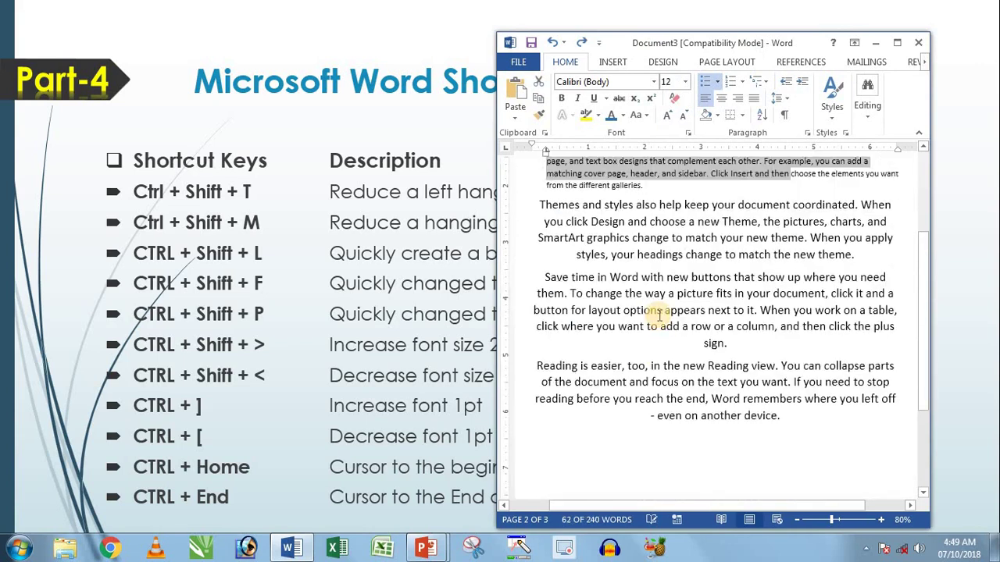
click(656, 355)
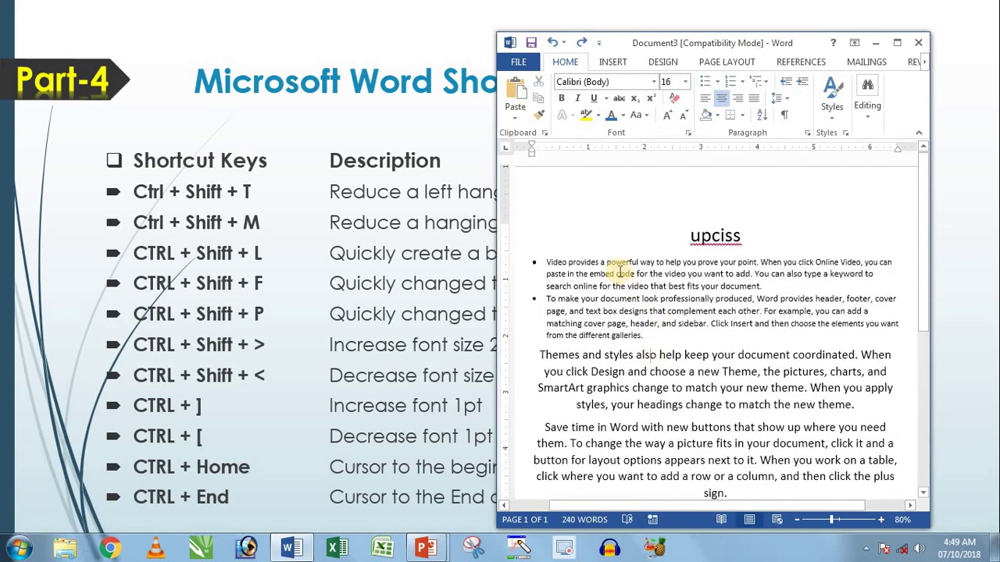
double_click(621, 355)
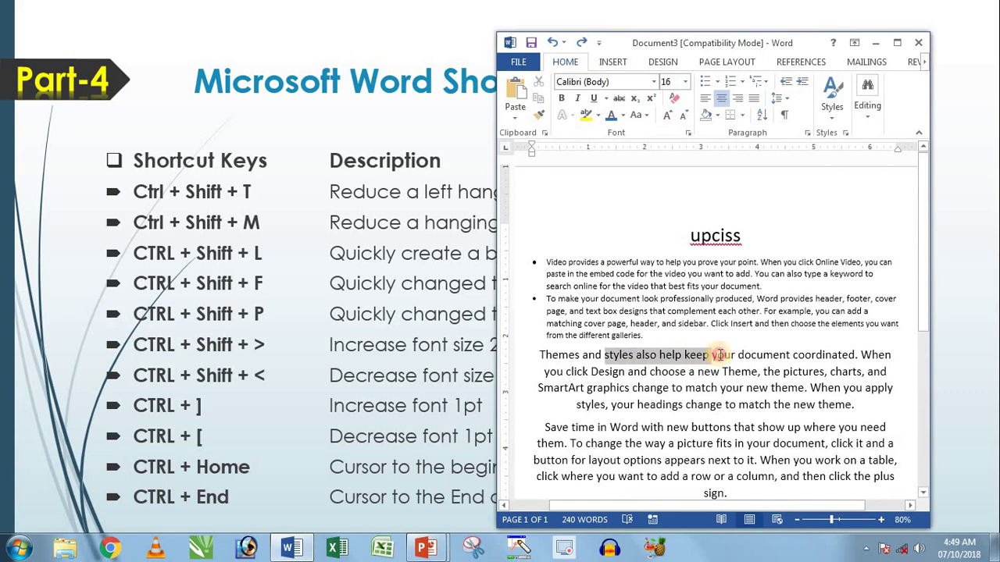
drag(675, 355, 735, 355)
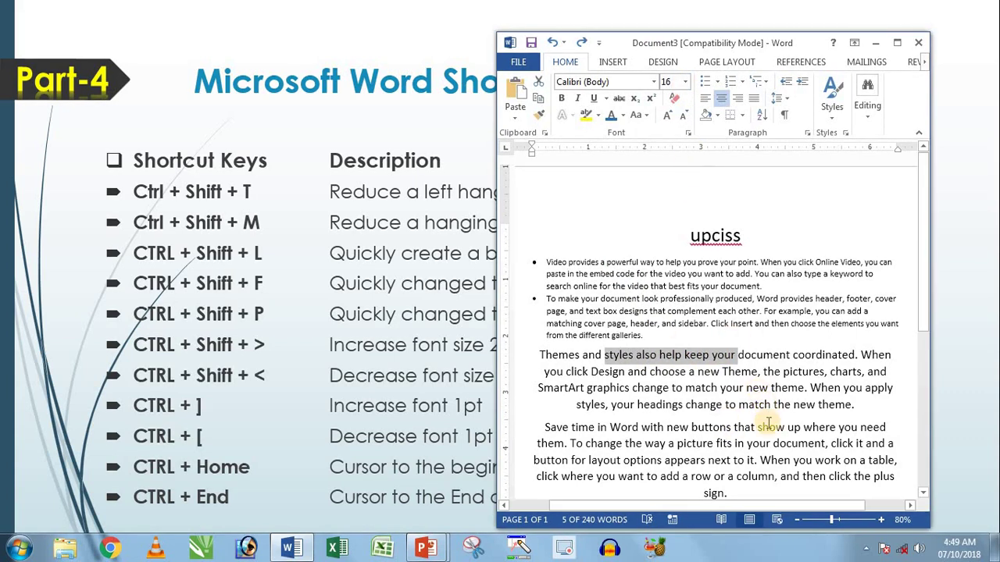
- Step the phrase's font size up and down with Ctrl+Shift+>/< and Ctrl+], ending at 20 pt
key(ctrl+shift+period)
key(ctrl+shift+period)
key(ctrl+shift+period)
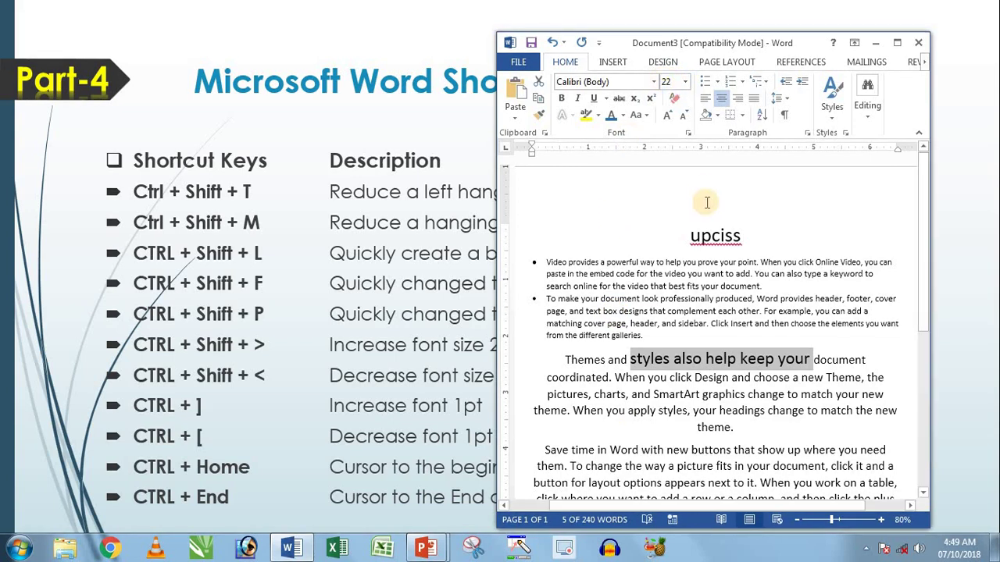
key(ctrl+shift+period)
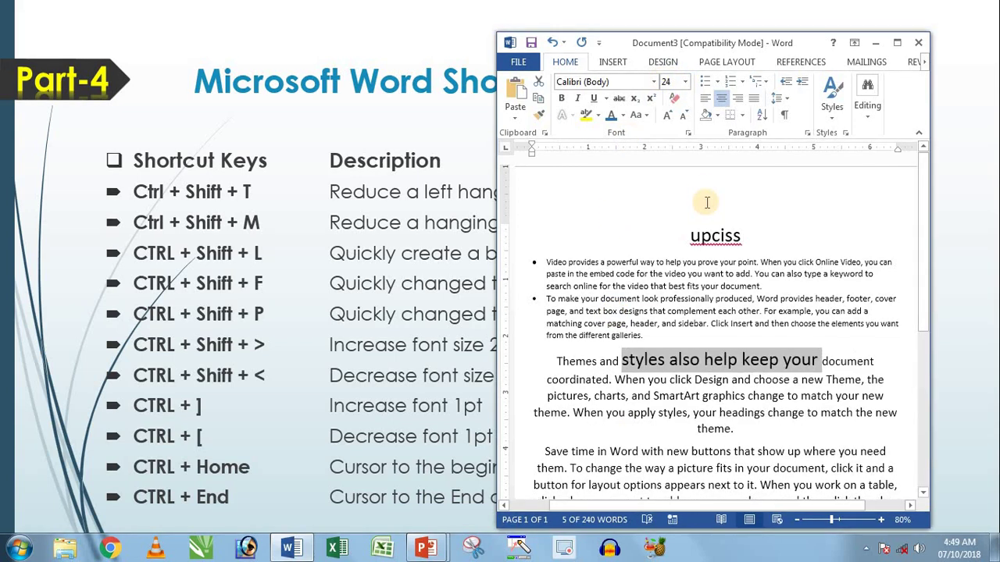
key(ctrl+shift+period)
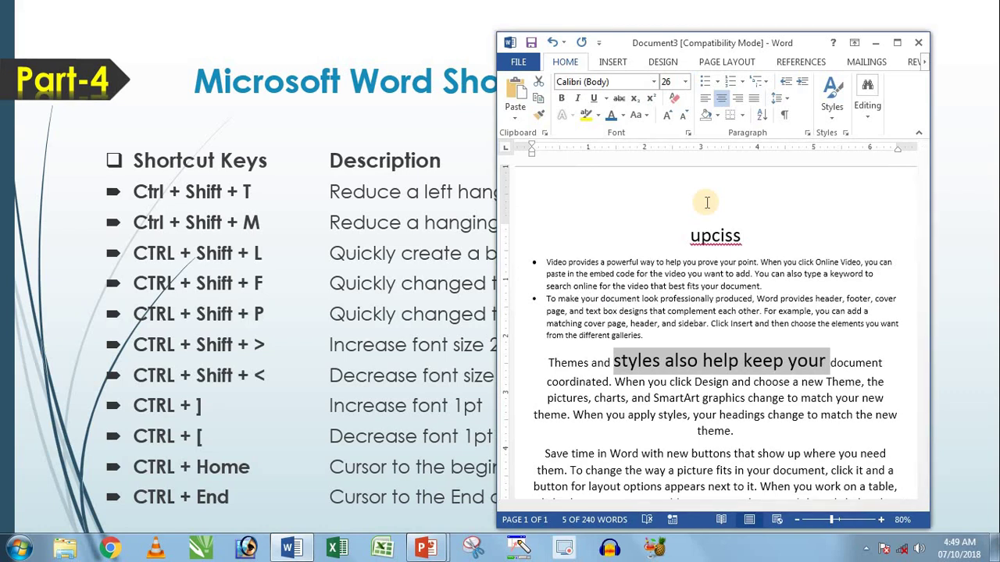
key(ctrl+shift+comma)
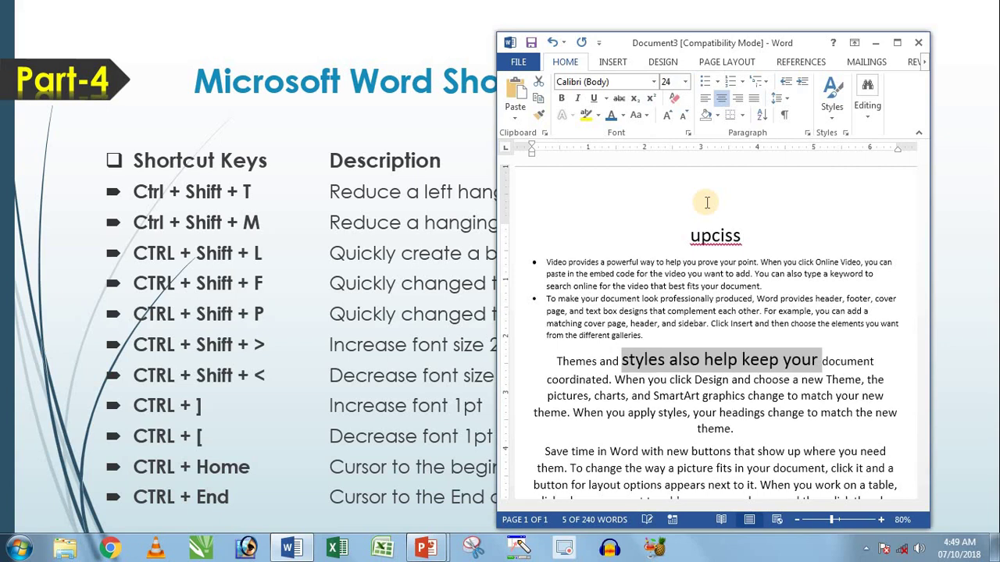
key(ctrl+shift+comma)
key(ctrl+shift+comma)
key(ctrl+shift+comma)
key(ctrl+shift+comma)
key(ctrl+shift+comma)
key(ctrl+shift+comma)
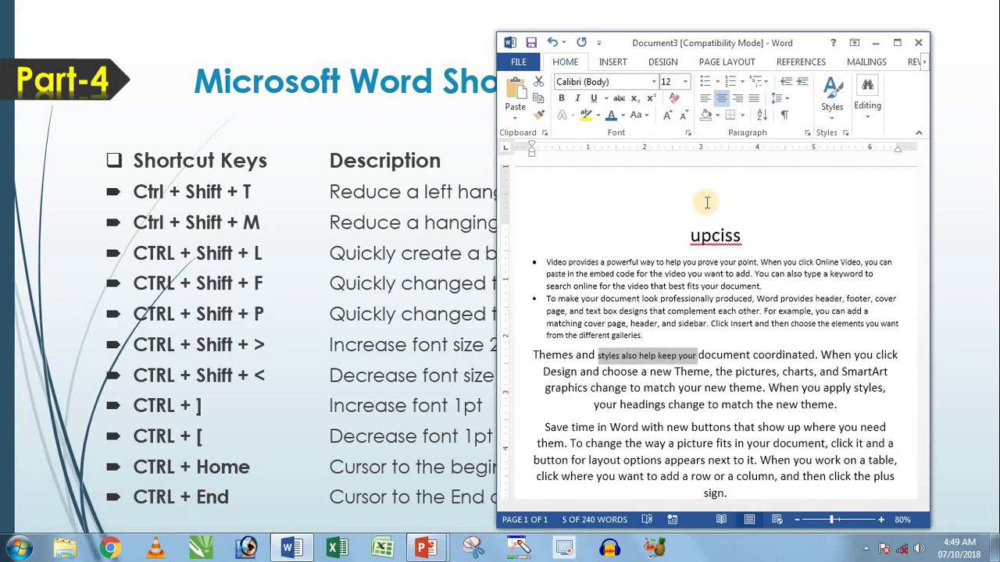
key(ctrl+shift+comma)
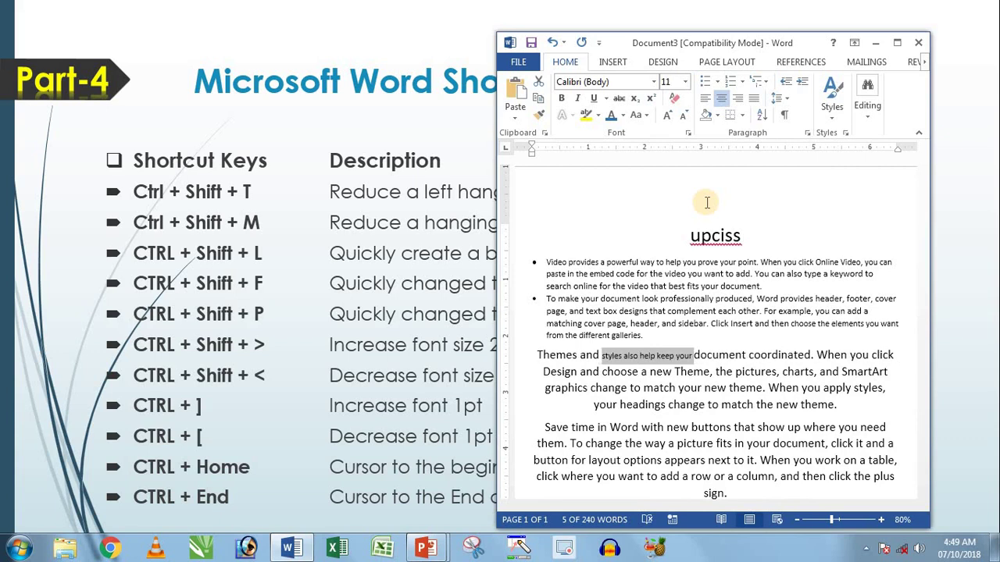
key(ctrl+shift+comma)
key(ctrl+shift+comma)
key(ctrl+bracketright)
key(ctrl+shift+period)
key(ctrl+shift+period)
key(ctrl+shift+period)
key(ctrl+shift+period)
key(ctrl+shift+period)
key(ctrl+shift+period)
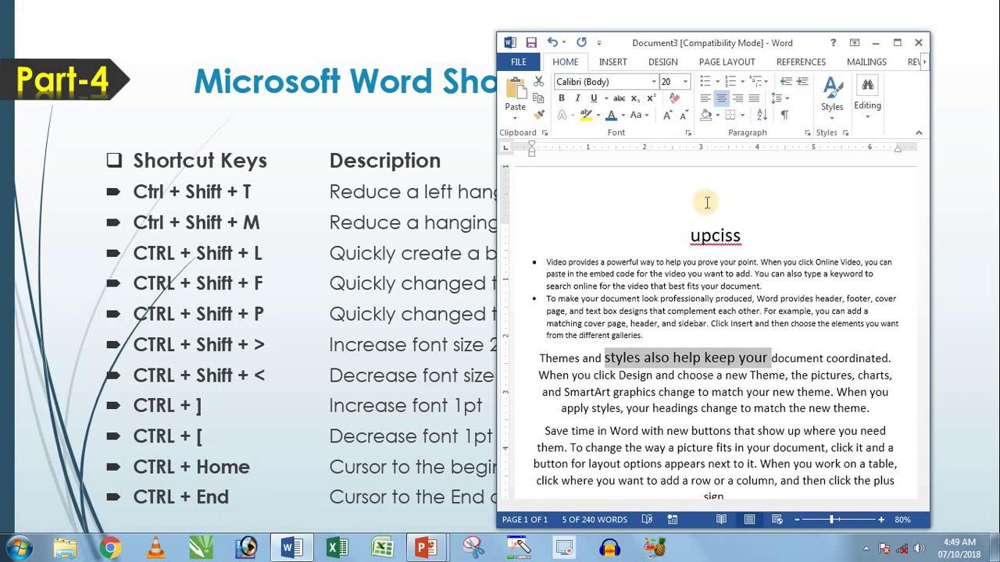
mouse_move(629, 43)
mouse_down()
mouse_move(820, 44)
mouse_move(672, 45)
mouse_up()
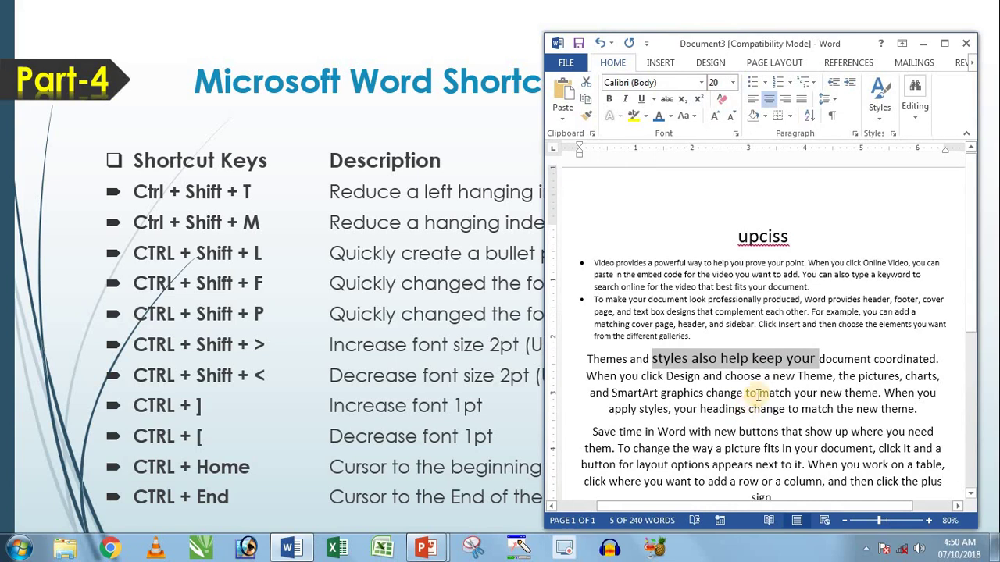
- Resize the phrase to 19 pt with Ctrl+] and Ctrl+[, then jump to the document's start and end
key(ctrl+bracketright)
key(ctrl+bracketright)
key(ctrl+bracketright)
key(ctrl+bracketright)
key(ctrl+bracketright)
key(ctrl+bracketright)
key(ctrl+bracketright)
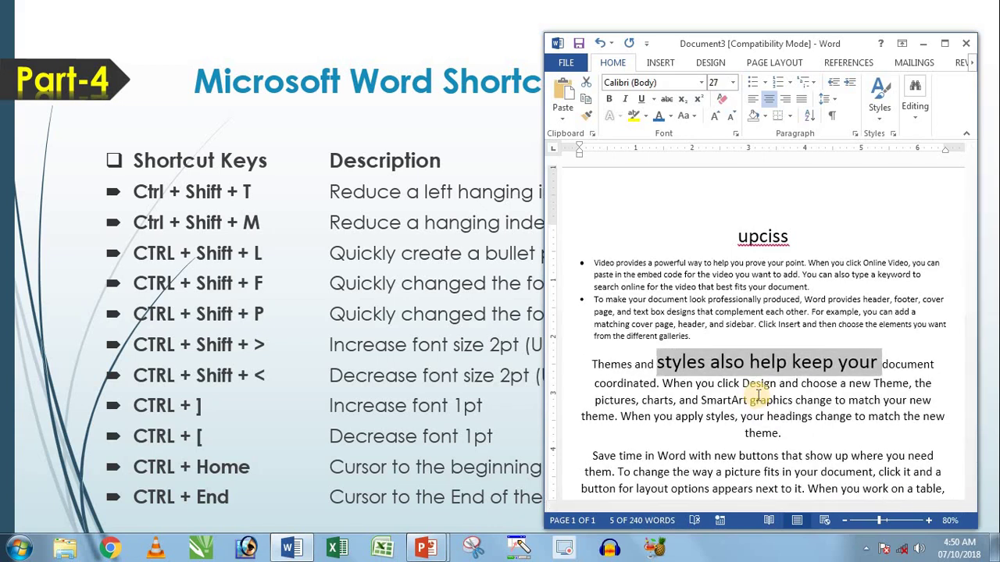
key(ctrl+bracketleft)
key(ctrl+bracketleft)
key(ctrl+bracketleft)
key(ctrl+bracketleft)
key(ctrl+bracketleft)
key(ctrl+bracketleft)
key(ctrl+bracketleft)
key(ctrl+bracketleft)
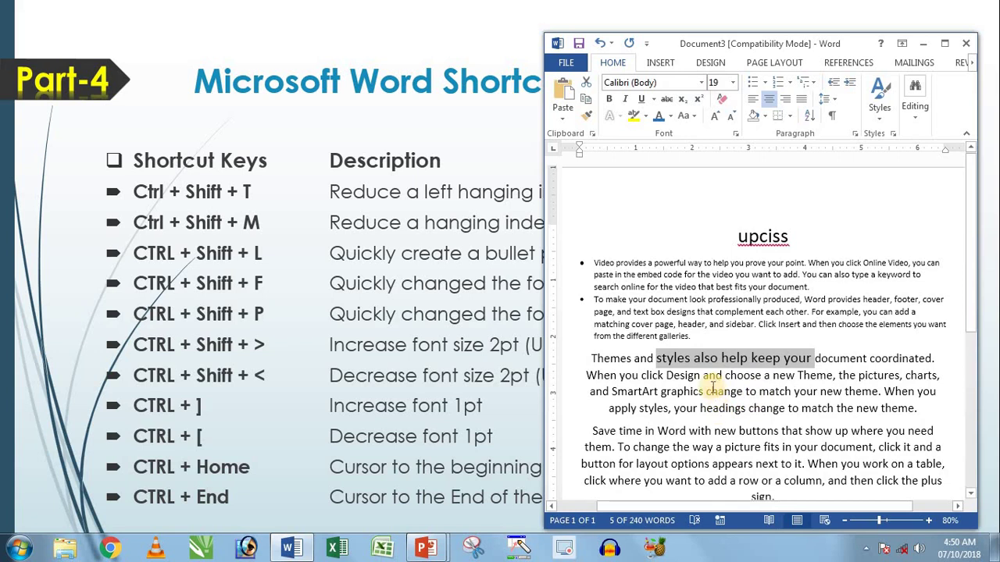
click(723, 384)
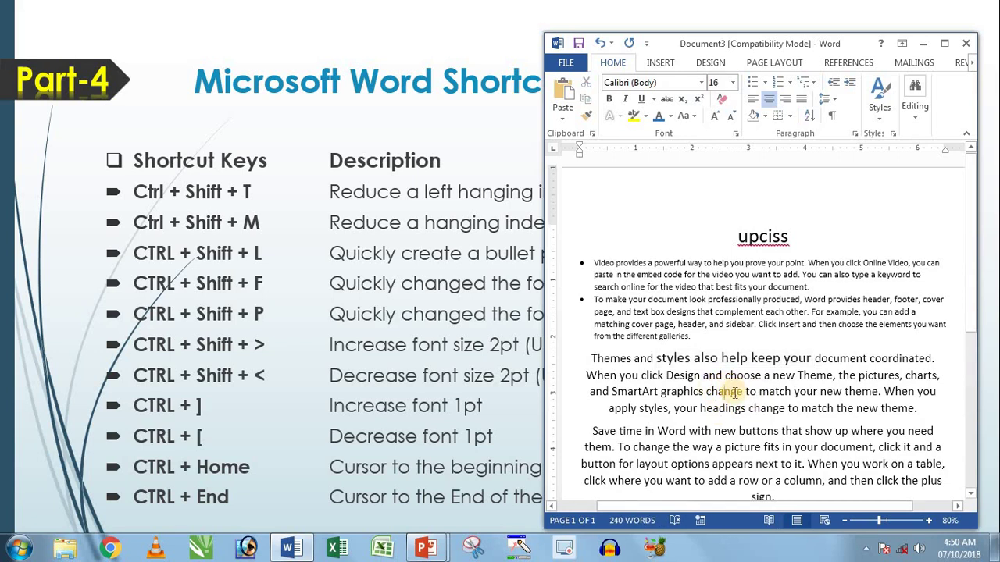
key(ctrl+Home)
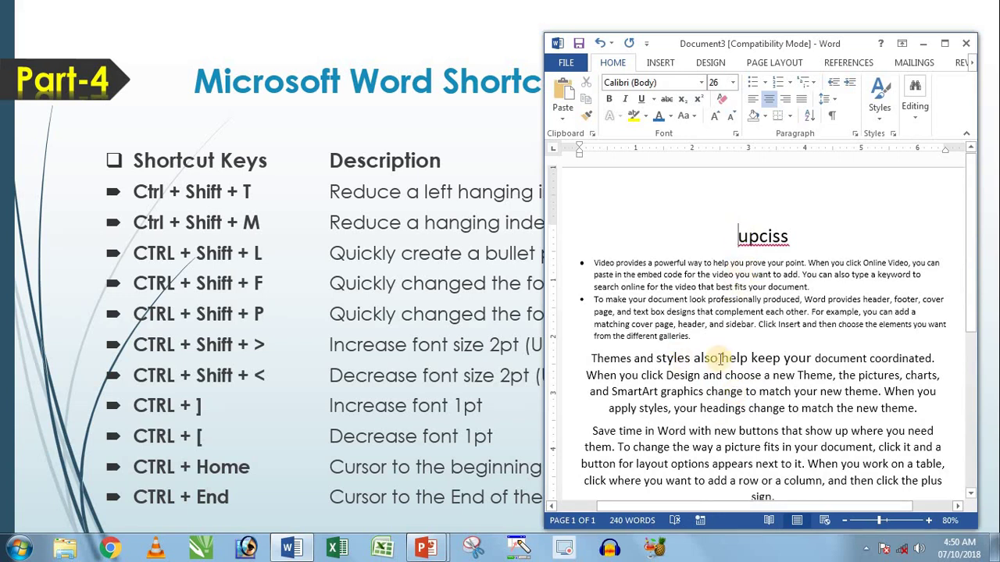
key(ctrl+End)
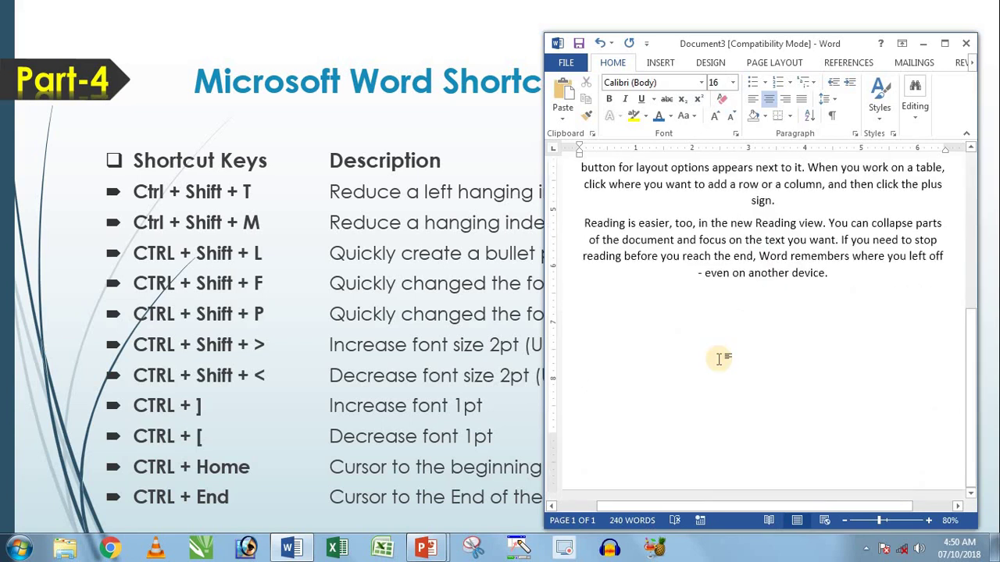
scroll(718, 359, up, 3)
scroll(720, 359, up, 1)
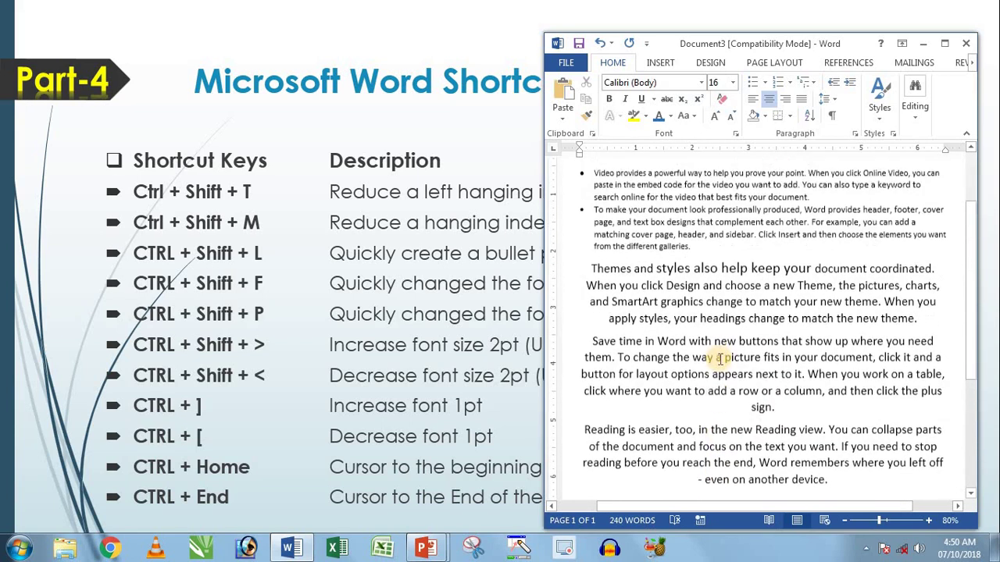
scroll(725, 358, up, 1)
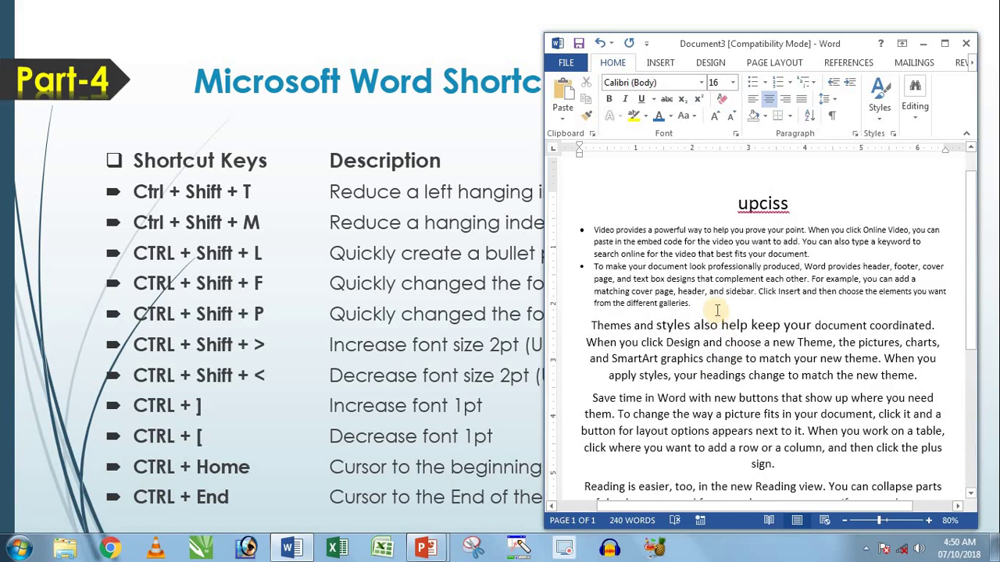
click(715, 309)
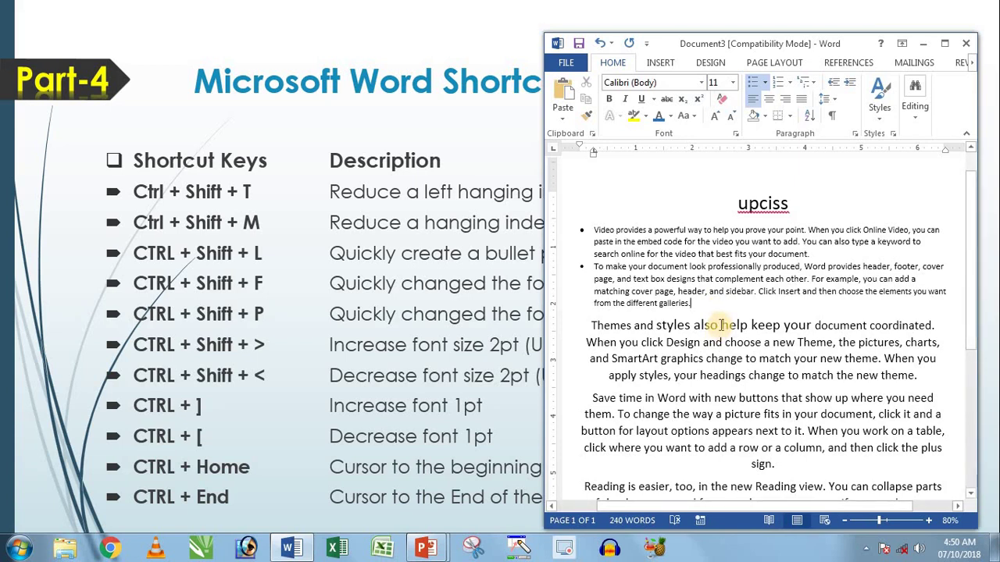
click(722, 326)
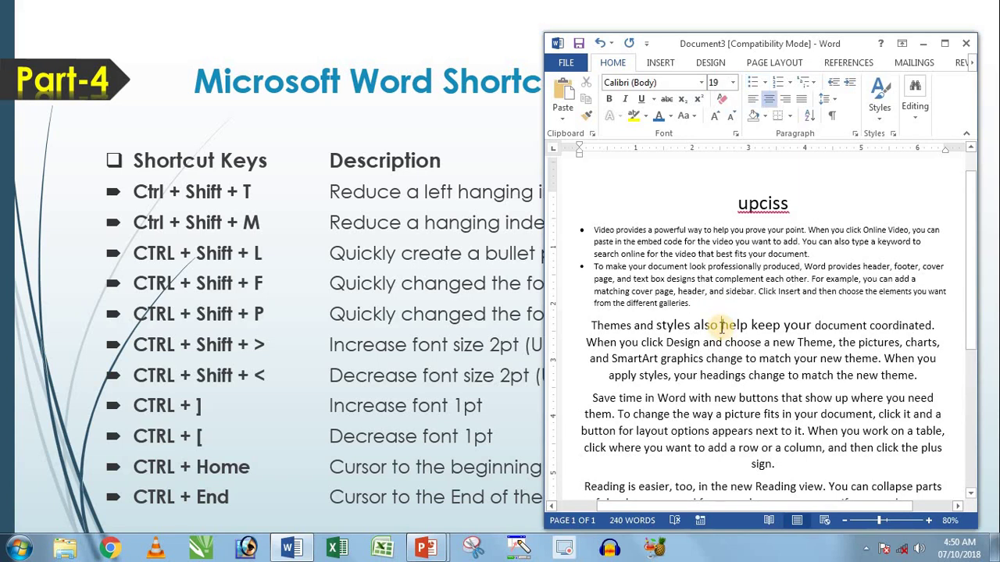
key(Home)
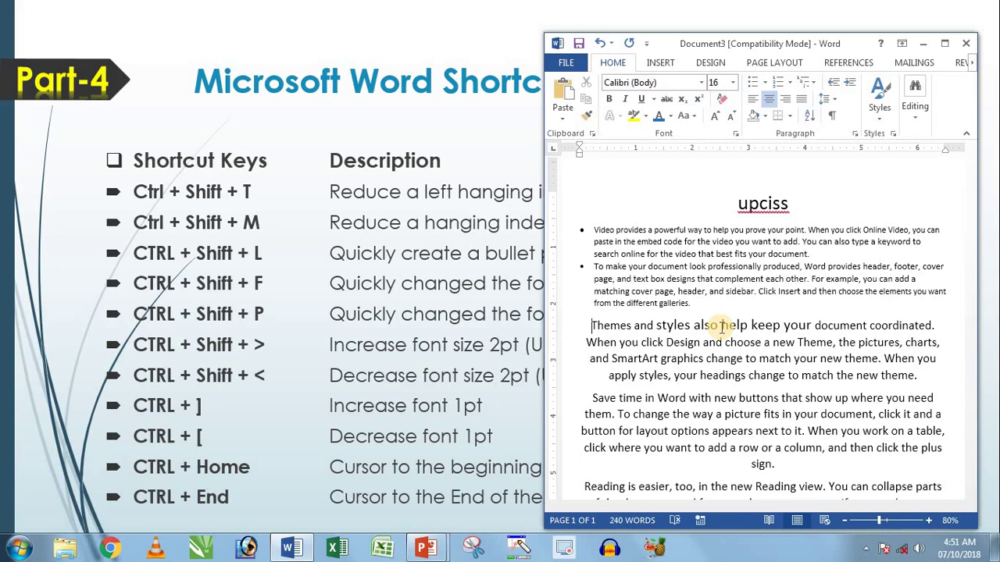
key(End)
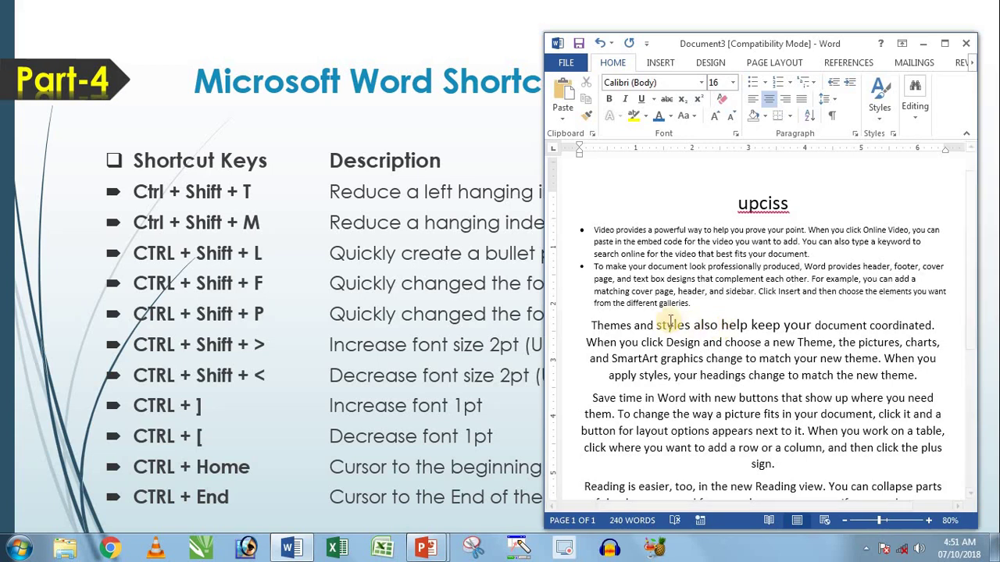
- Minimize the Word window to reveal the full PowerPoint shortcut slide
click(920, 45)
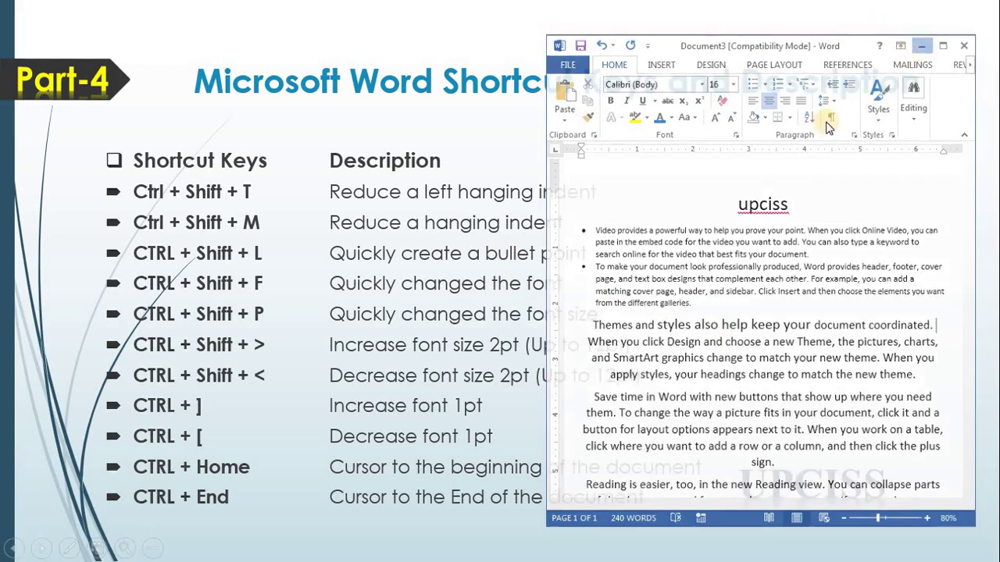